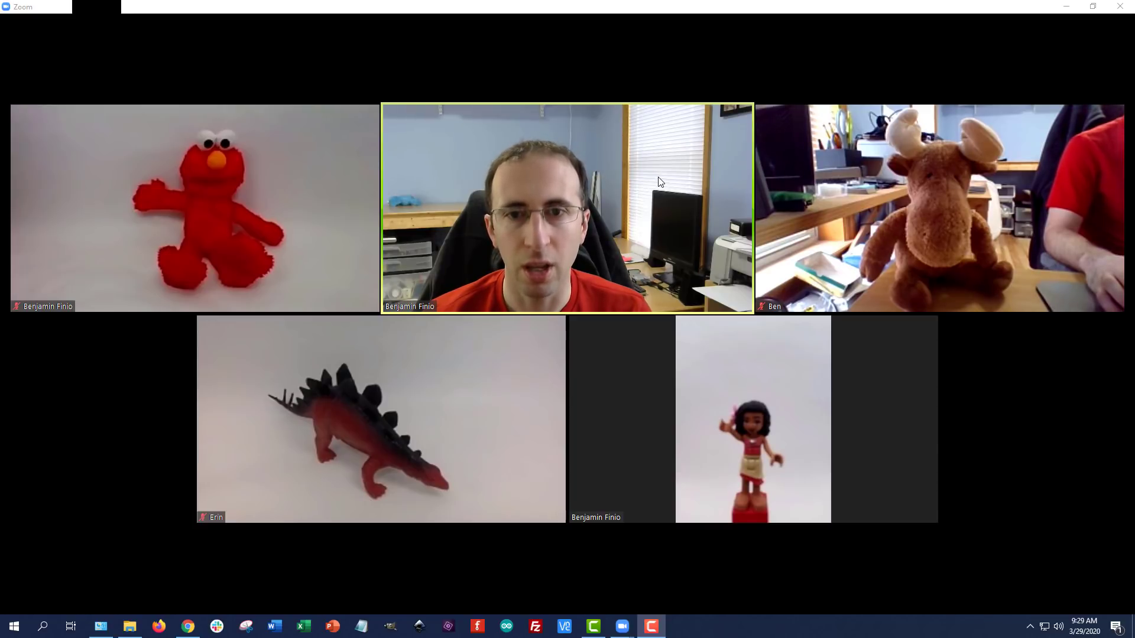
pyautogui.moveTo(582, 177)
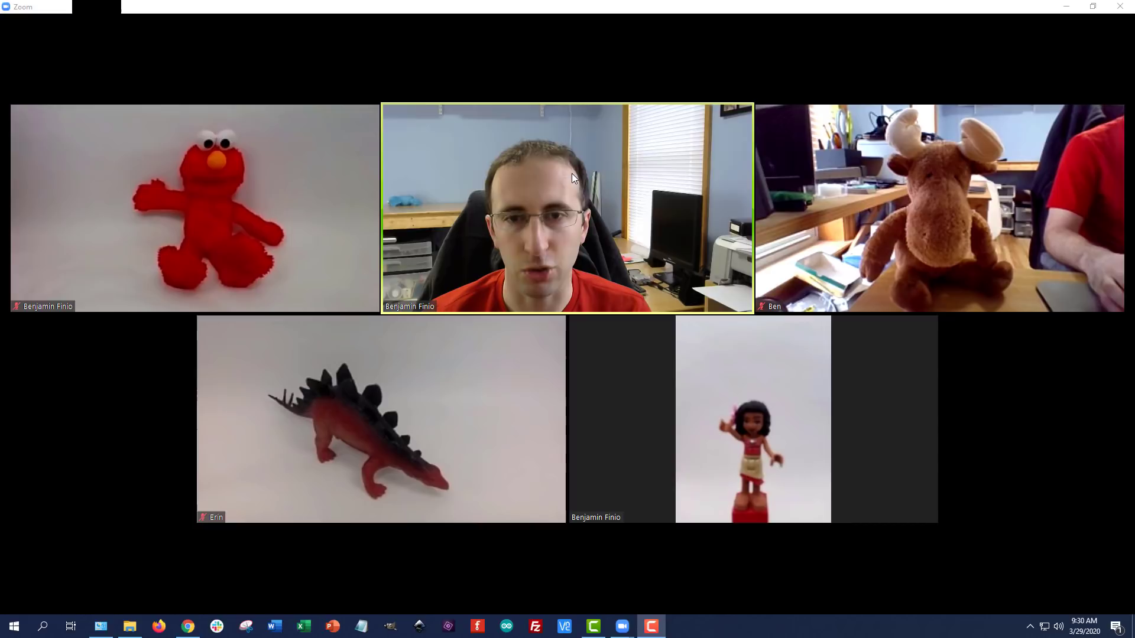
pyautogui.moveTo(669, 213)
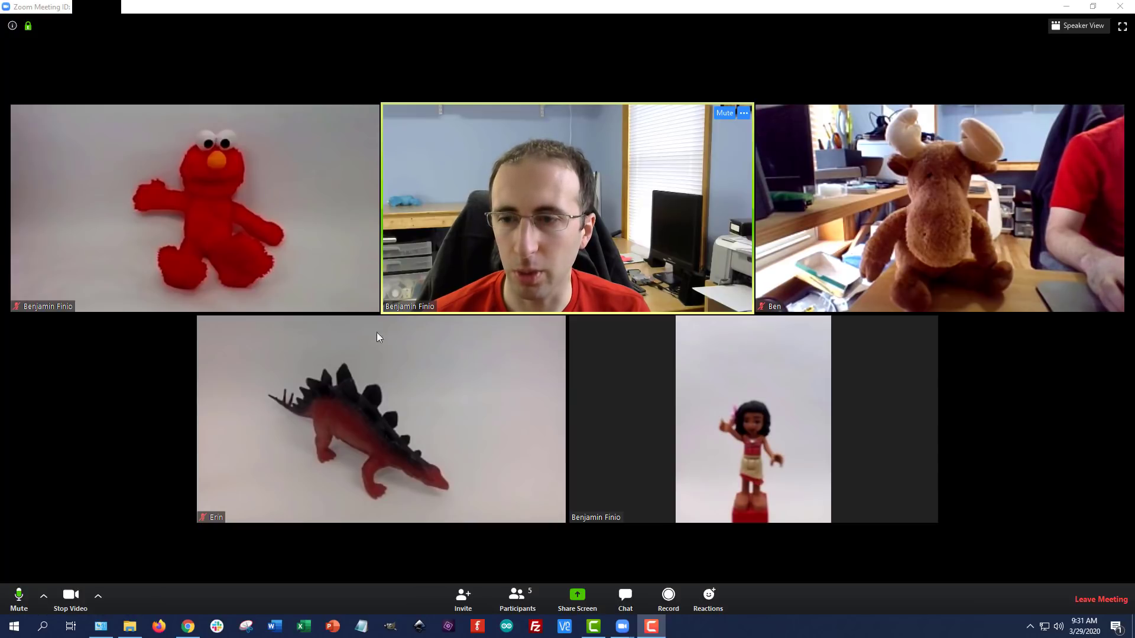
# - Mute and unmute the microphone, and switch the camera video off and back on
pyautogui.click(23, 606)
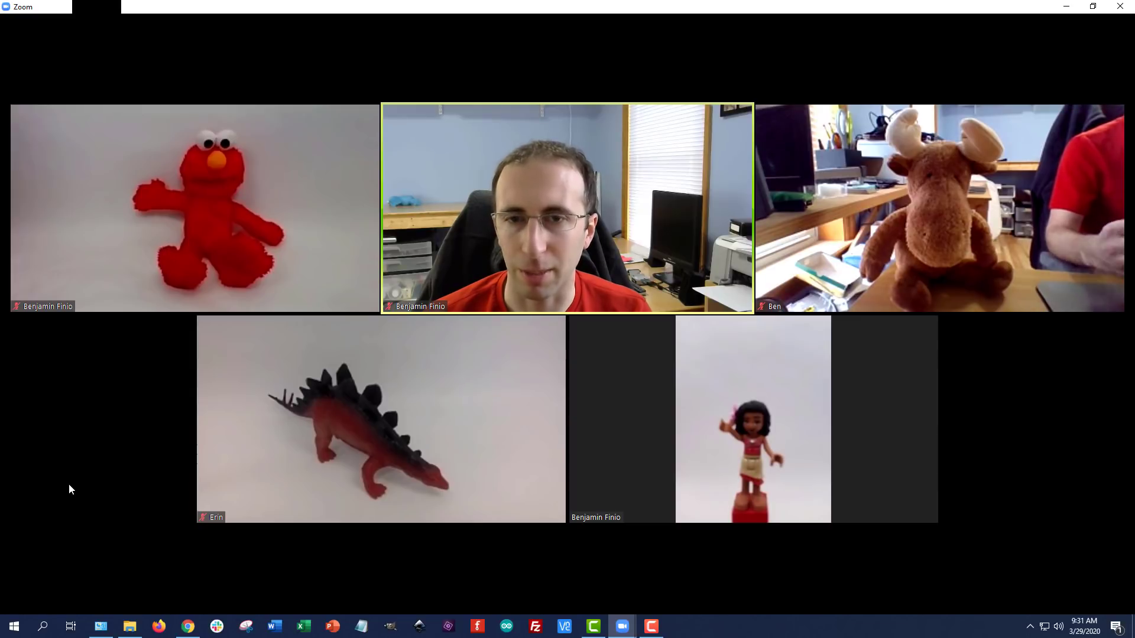
pyautogui.moveTo(68, 491)
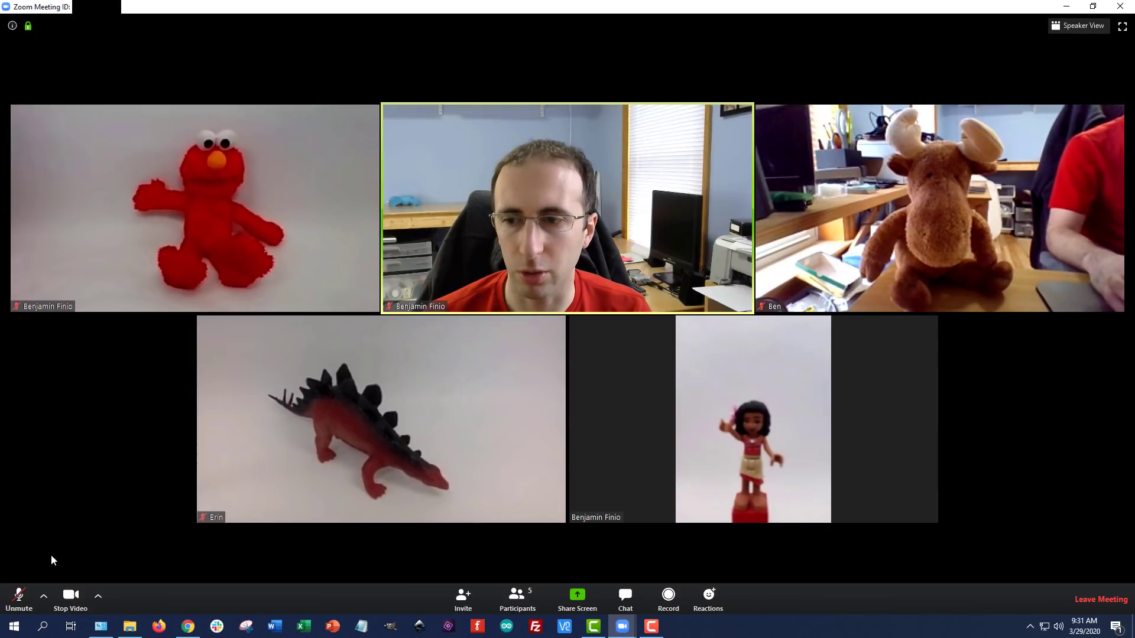
pyautogui.click(15, 602)
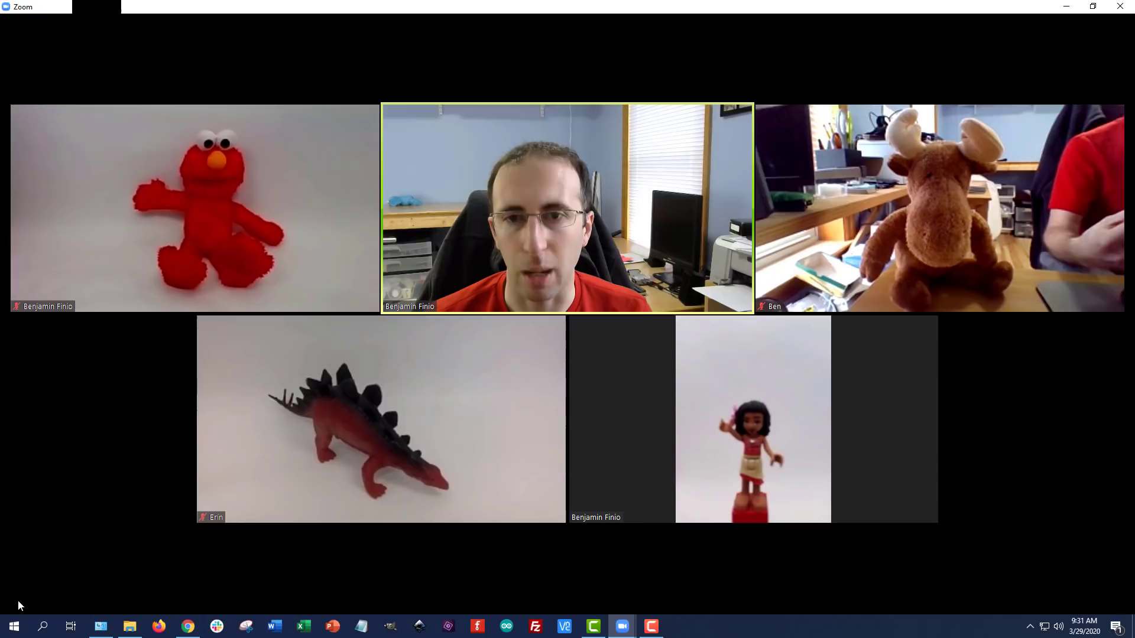
pyautogui.moveTo(4, 594)
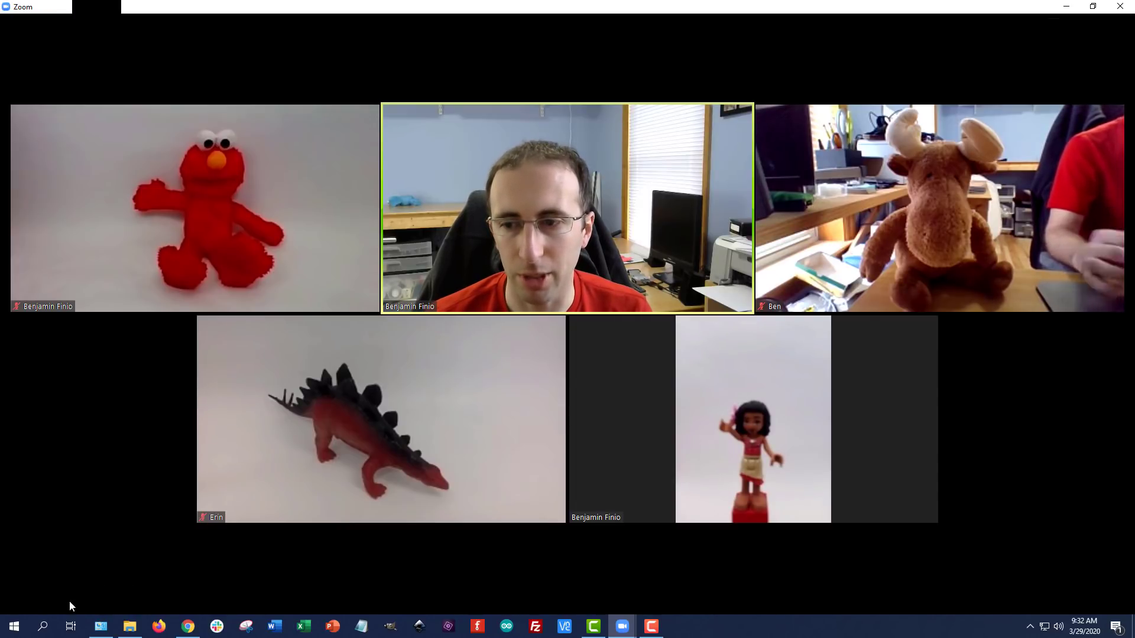
pyautogui.click(69, 596)
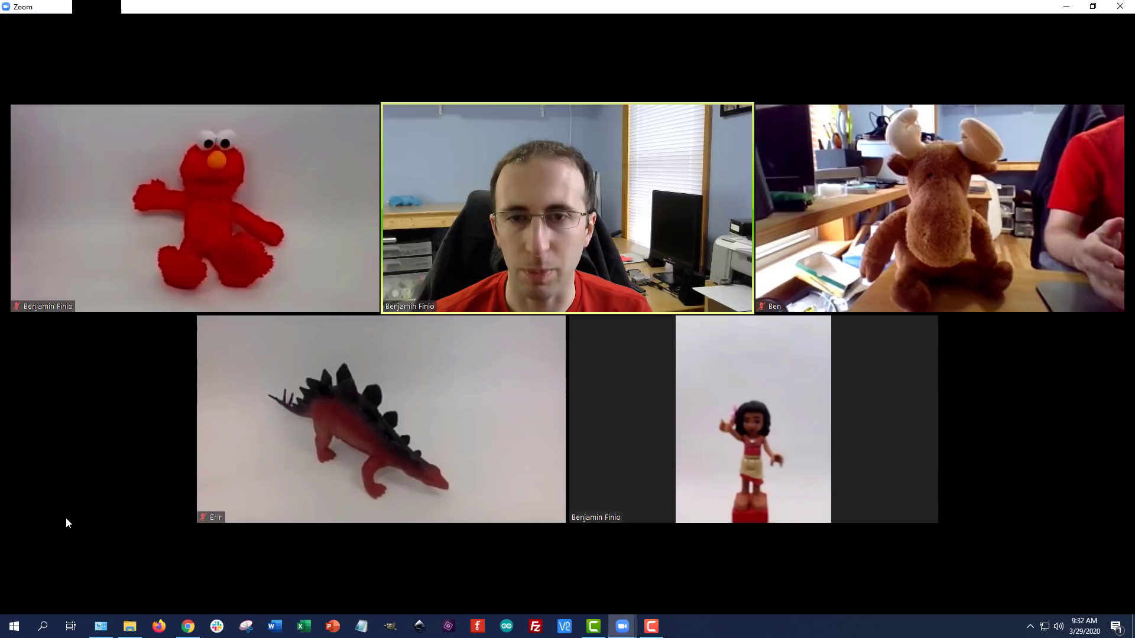
# - Run the speaker and microphone test, confirming that the ringtone and the voice replay are heard, and finish it
pyautogui.moveTo(73, 531)
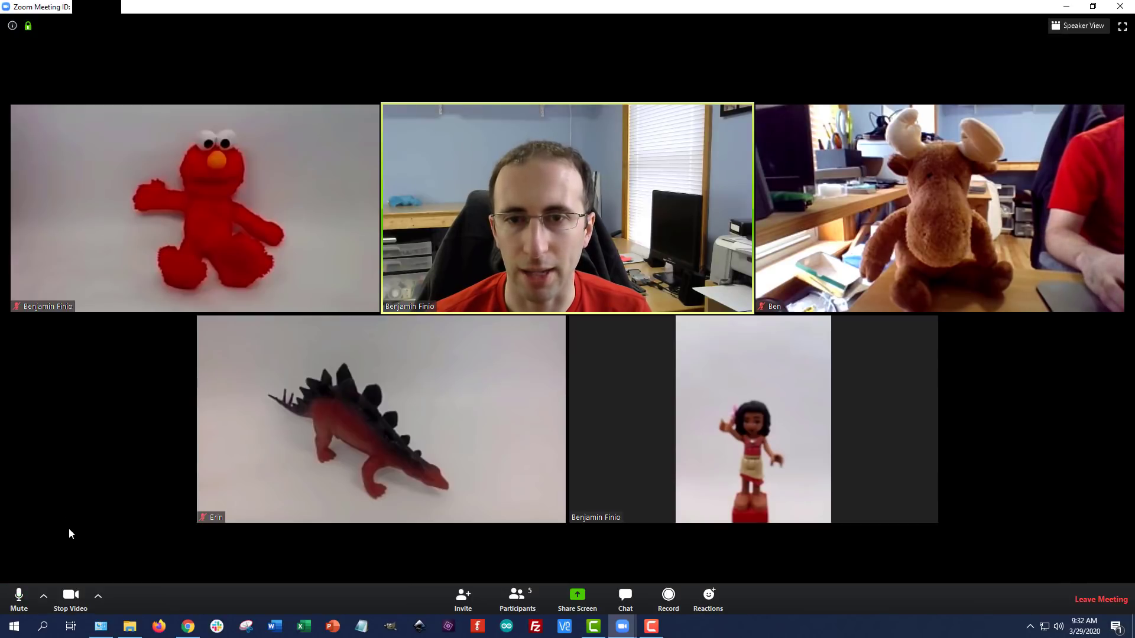
pyautogui.click(44, 596)
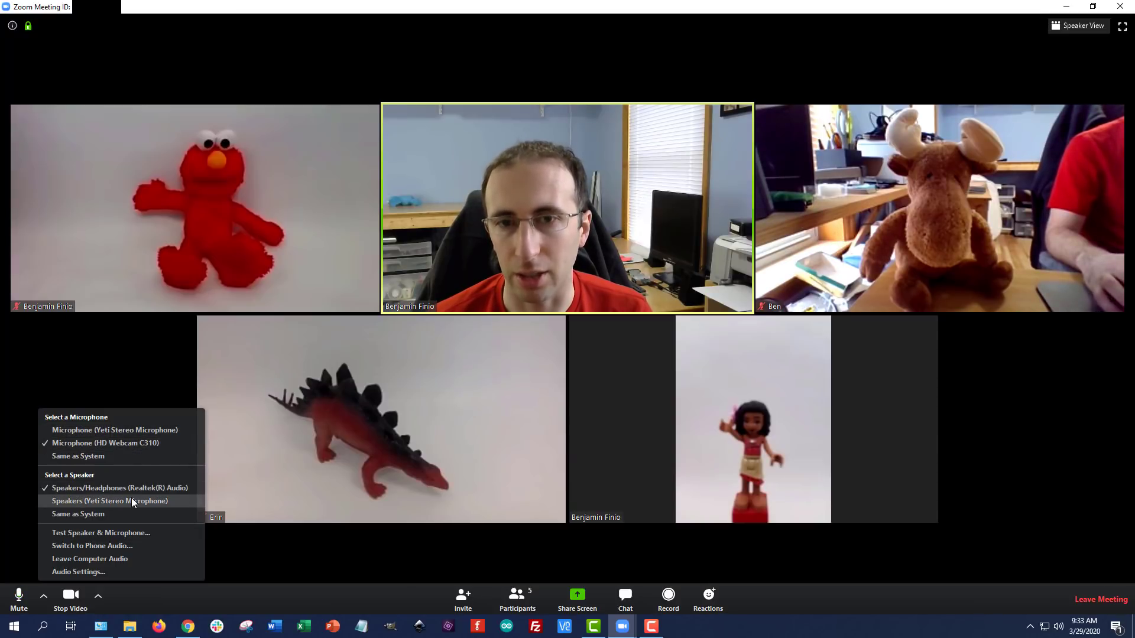
pyautogui.click(144, 532)
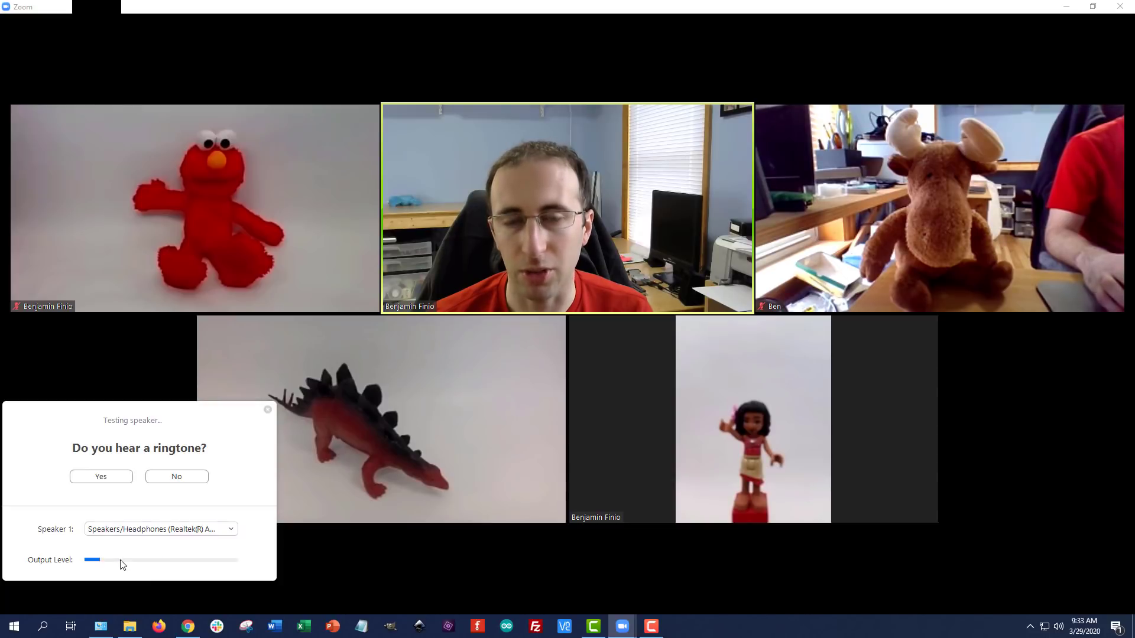
pyautogui.click(94, 476)
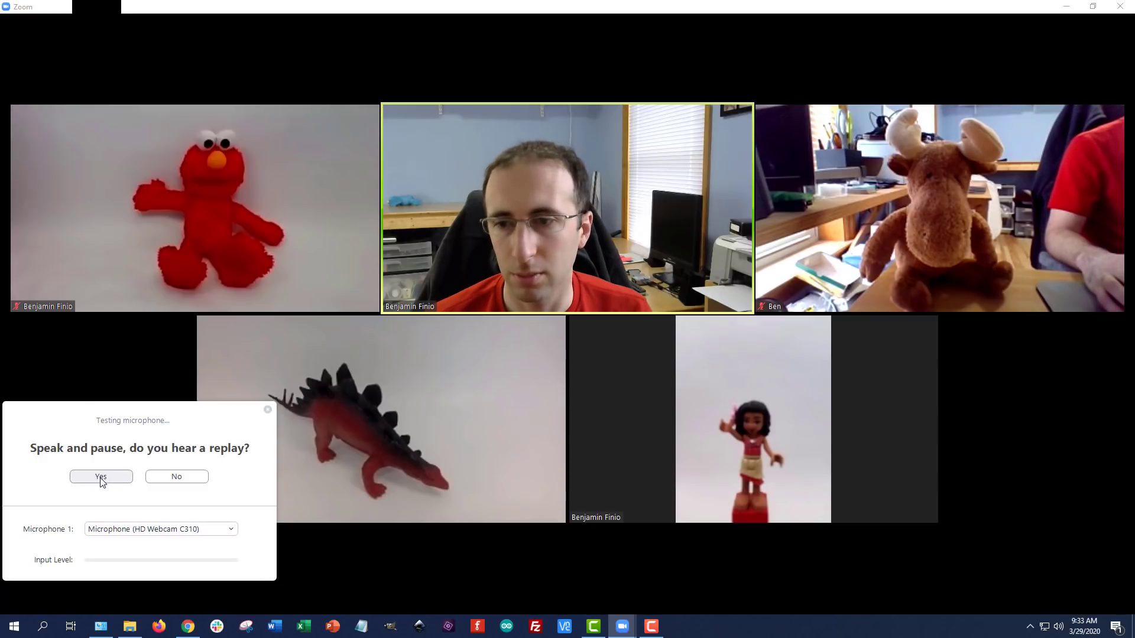
pyautogui.click(101, 478)
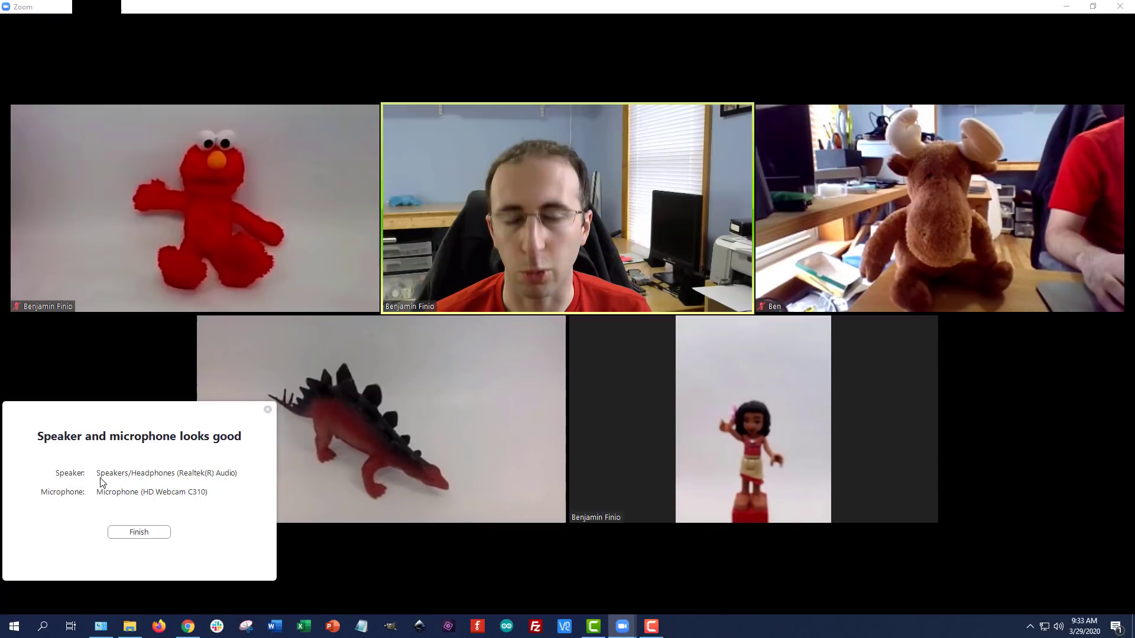
pyautogui.click(137, 535)
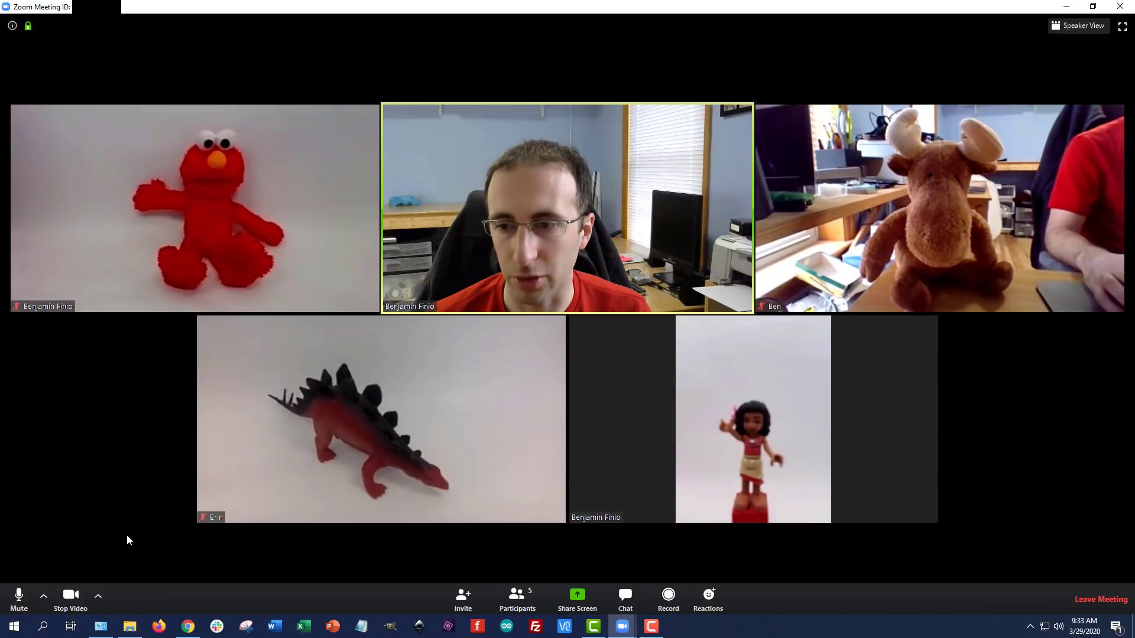
# - Apply the green meadow with trees and a cloudy blue sky as the virtual background and close the settings
pyautogui.click(98, 598)
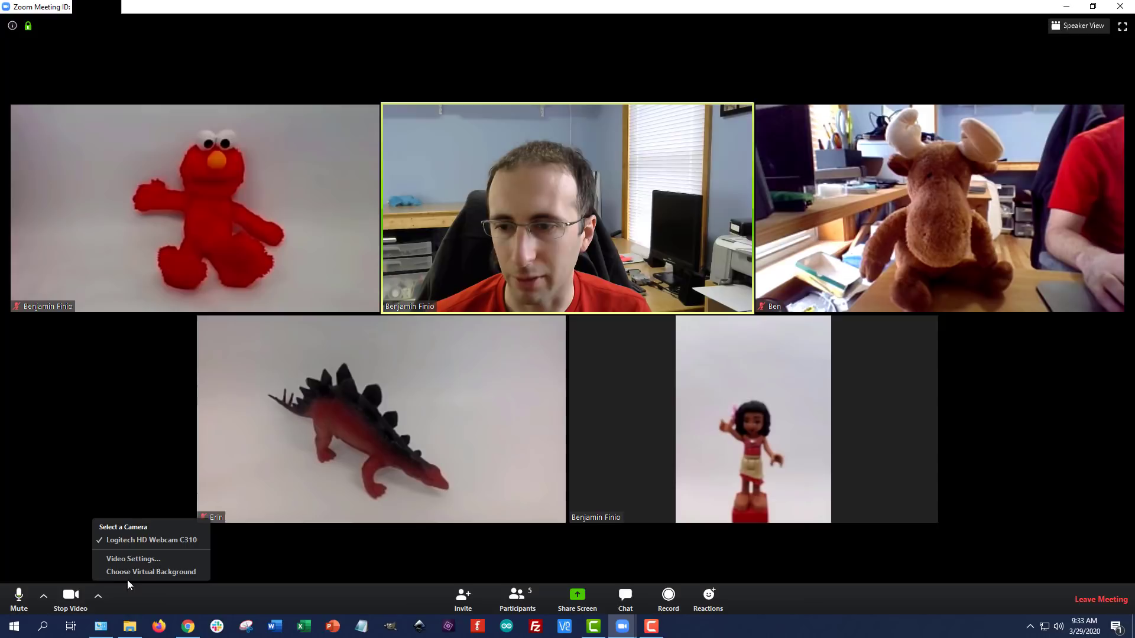
pyautogui.click(164, 572)
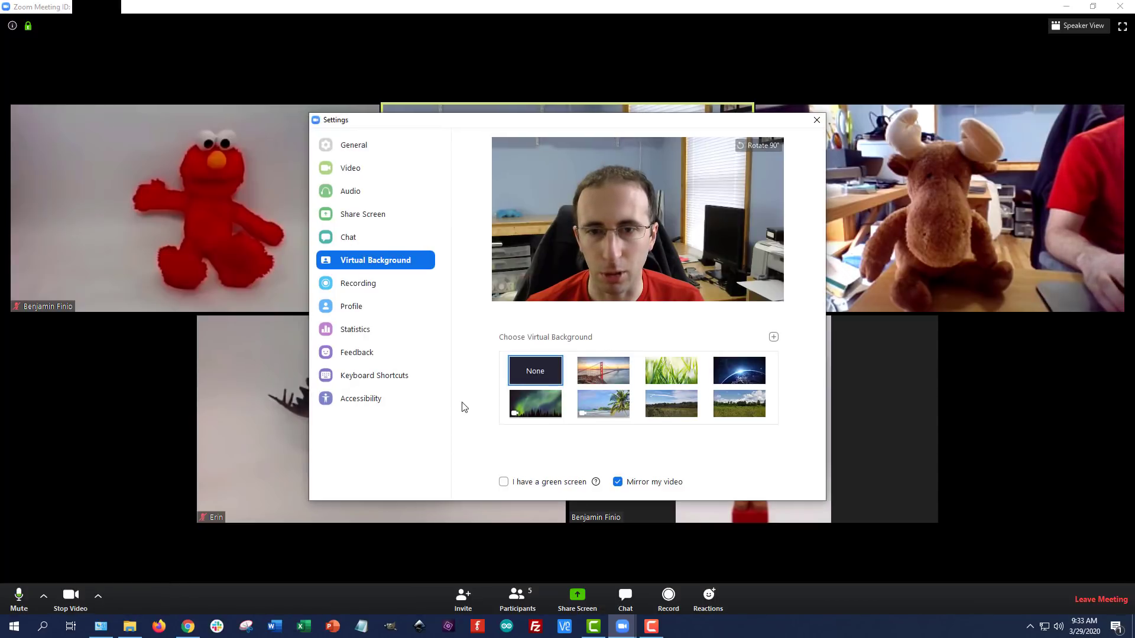
pyautogui.click(724, 414)
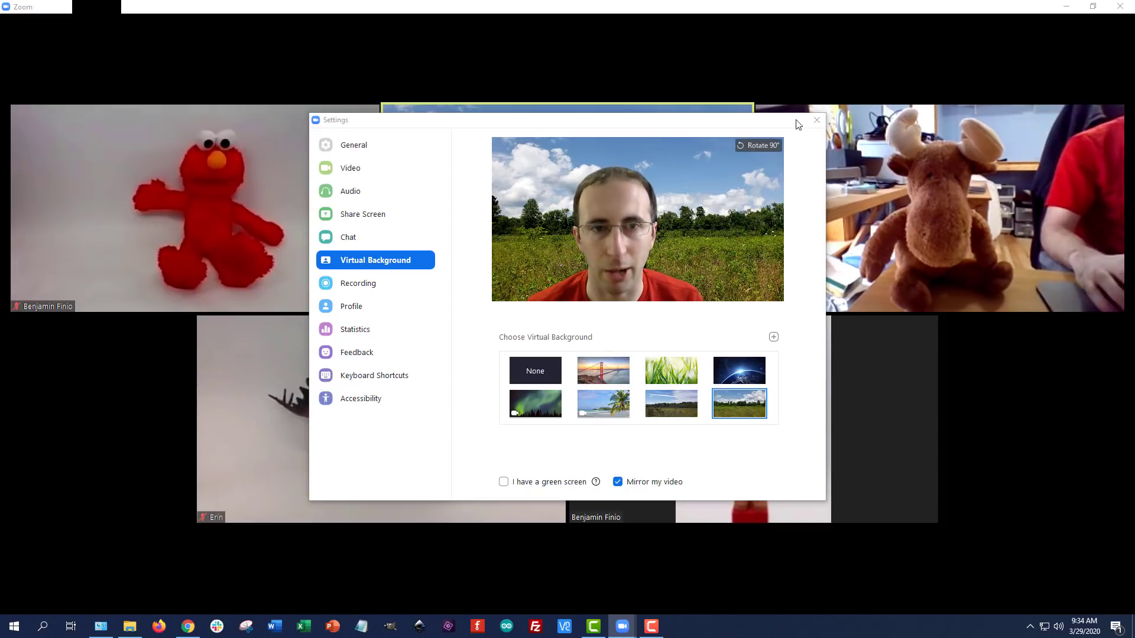
pyautogui.click(816, 121)
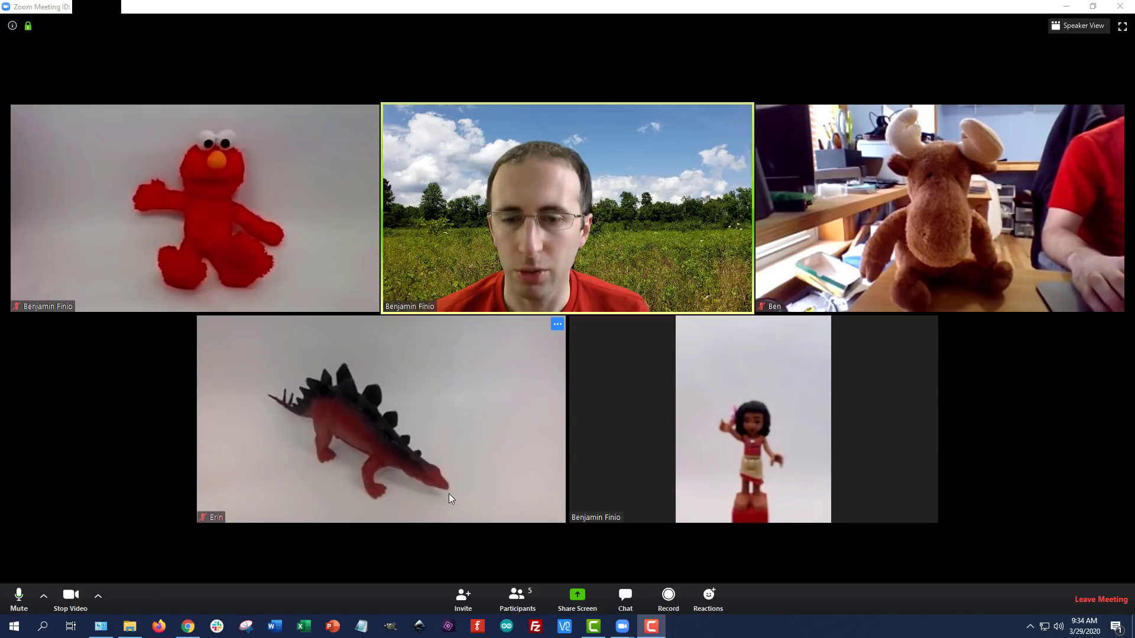
# - Show the participants list and the group chat, and send the message "Hello!" to everyone
pyautogui.click(501, 609)
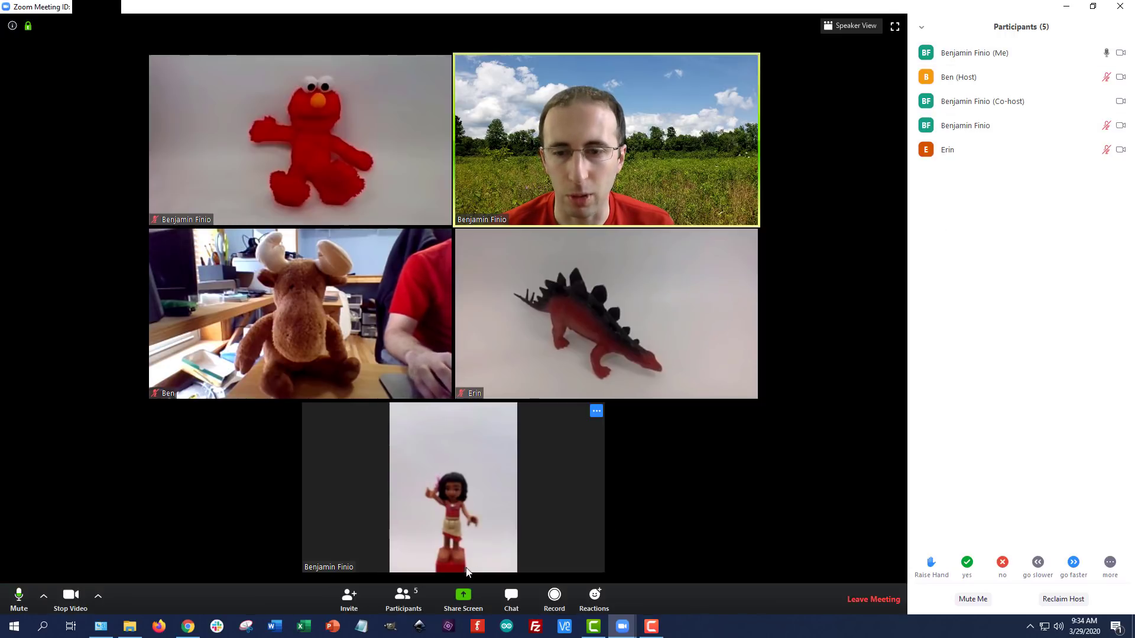
pyautogui.click(511, 597)
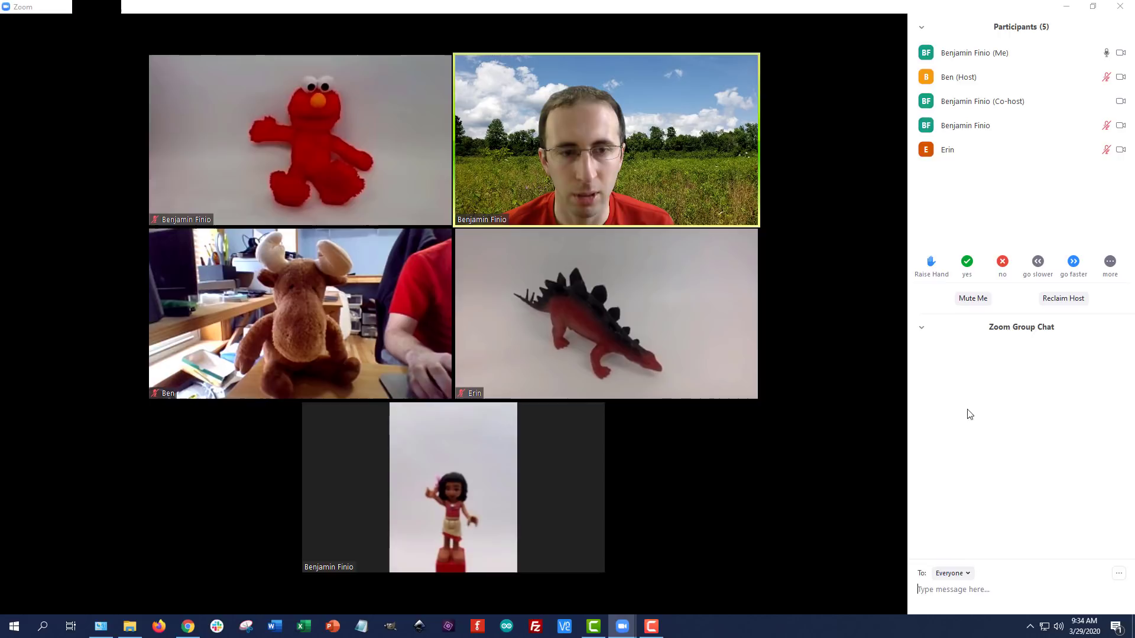
pyautogui.write('Hello')
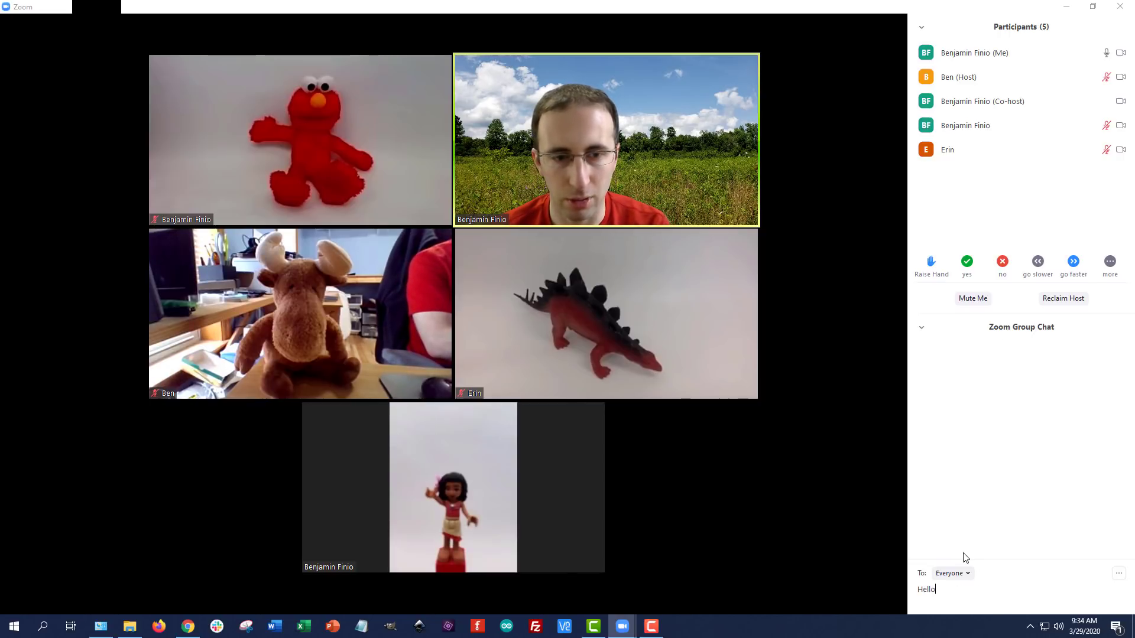
pyautogui.write('!')
pyautogui.press('Return')
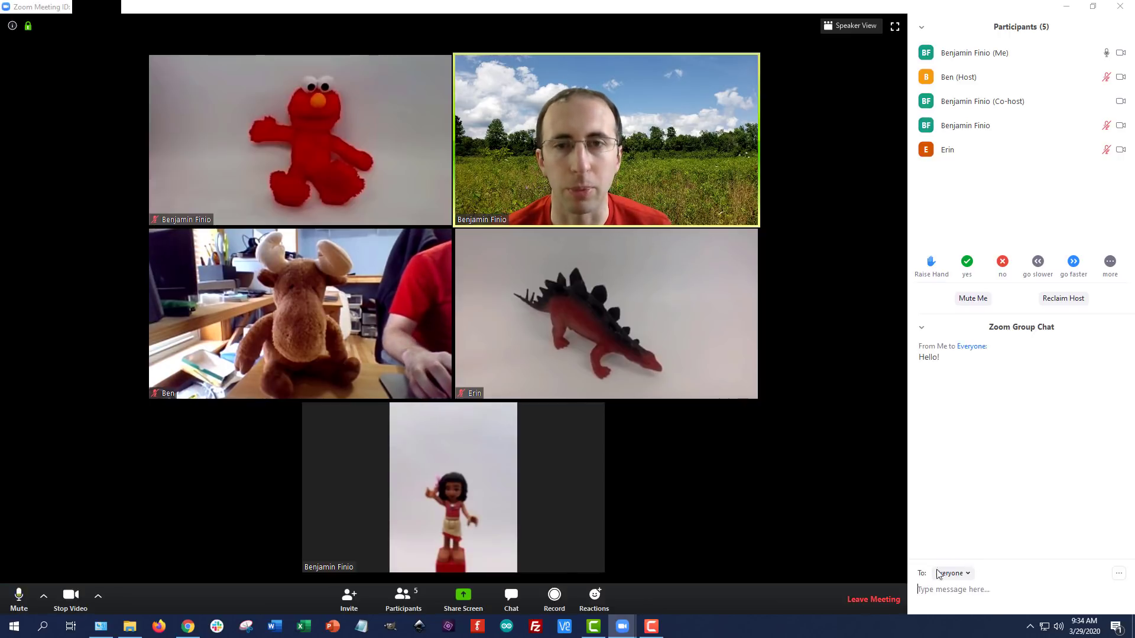
pyautogui.click(969, 576)
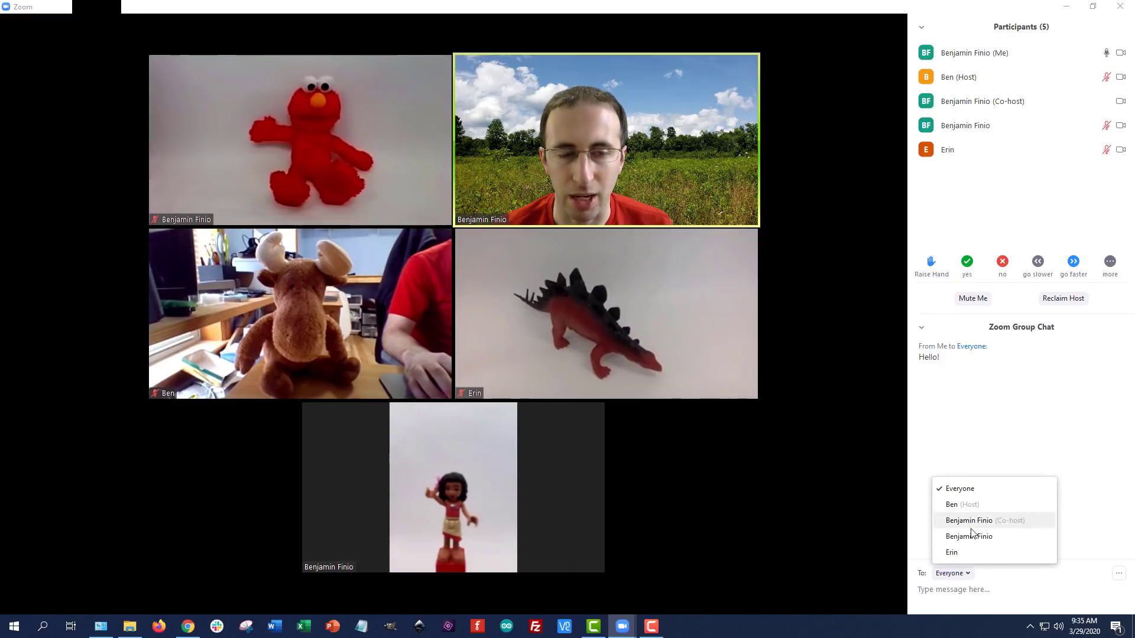
pyautogui.click(1003, 410)
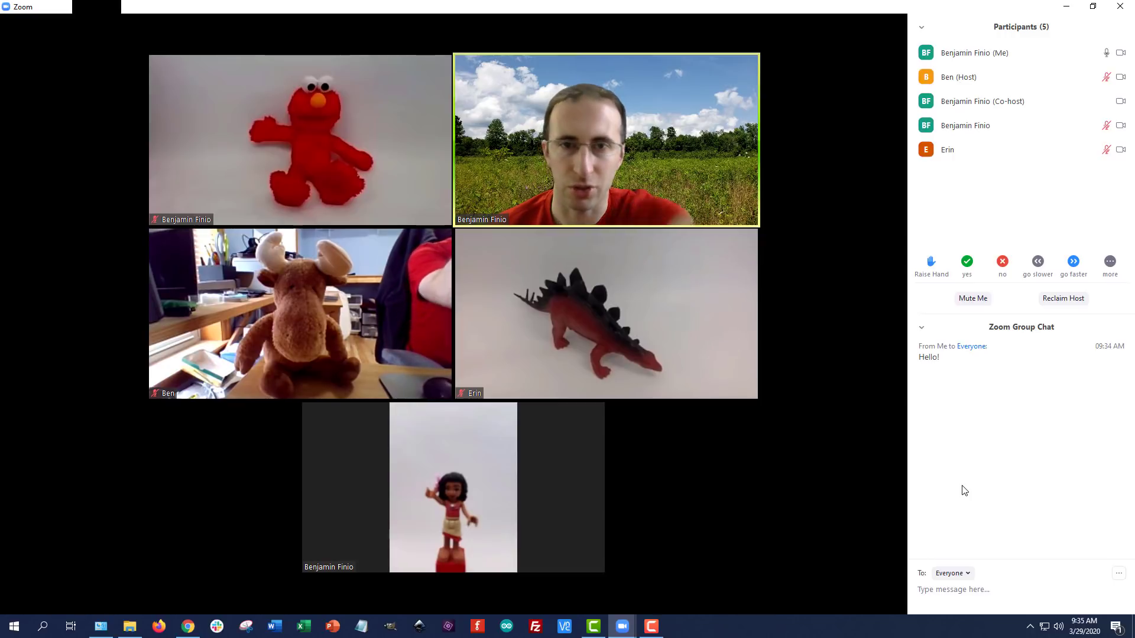
# - Remove the virtual background by setting it to None and close the settings
pyautogui.moveTo(707, 539)
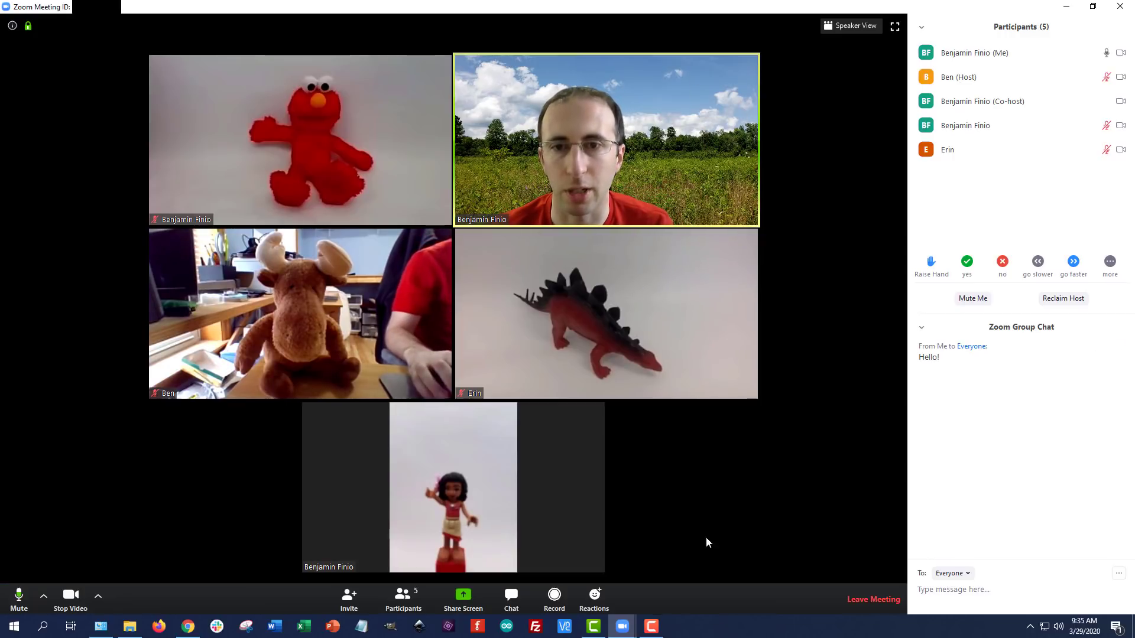
pyautogui.click(98, 599)
pyautogui.click(127, 572)
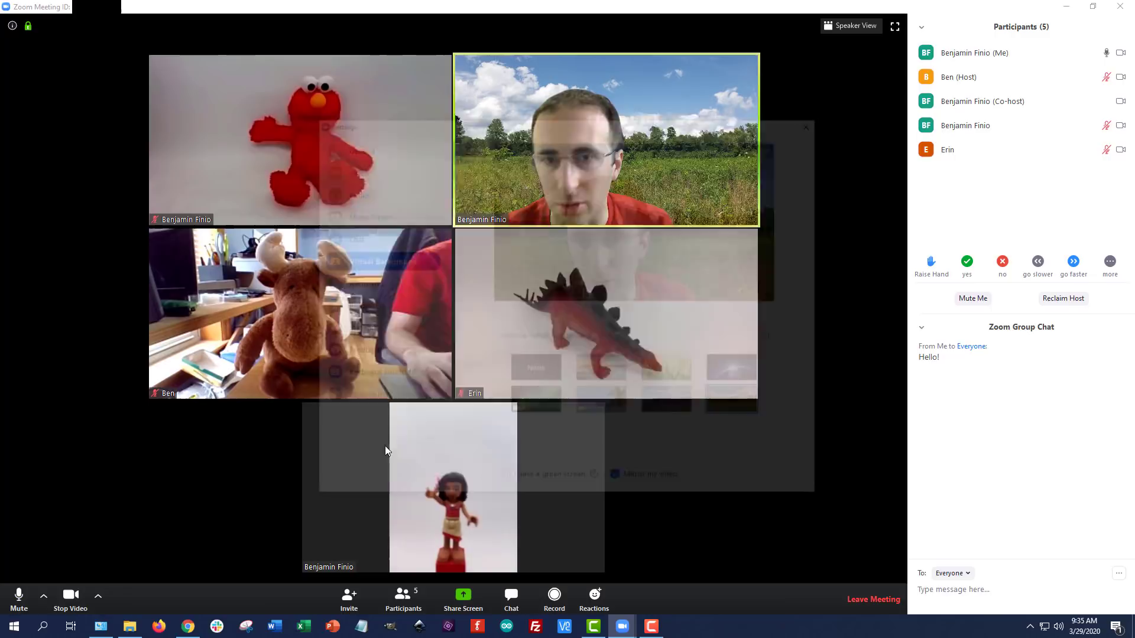
pyautogui.click(526, 380)
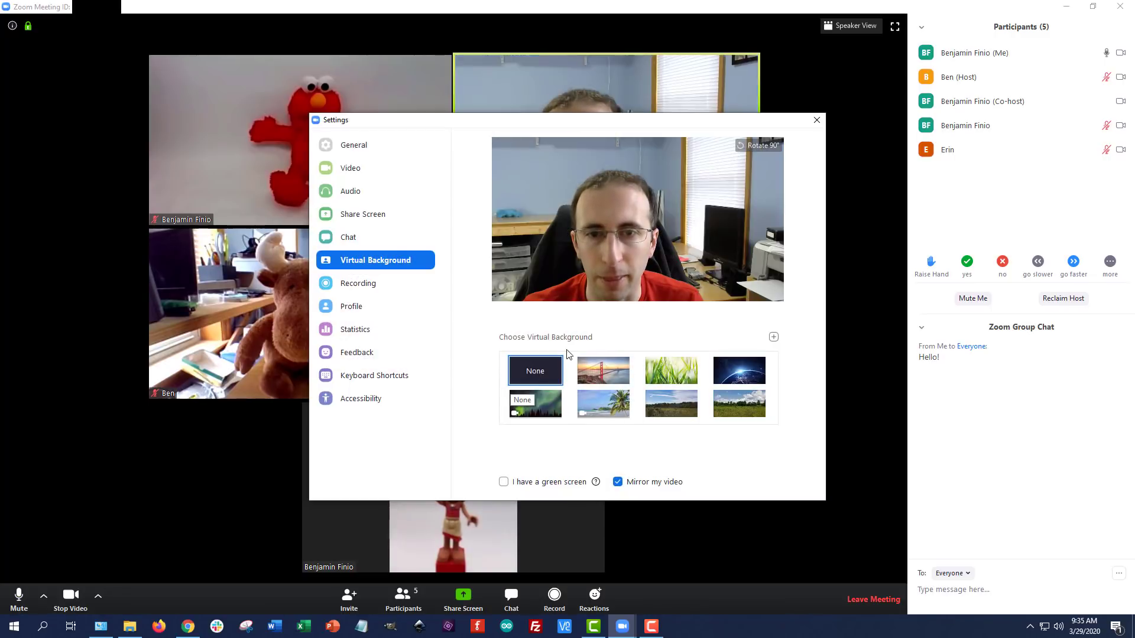
pyautogui.click(817, 119)
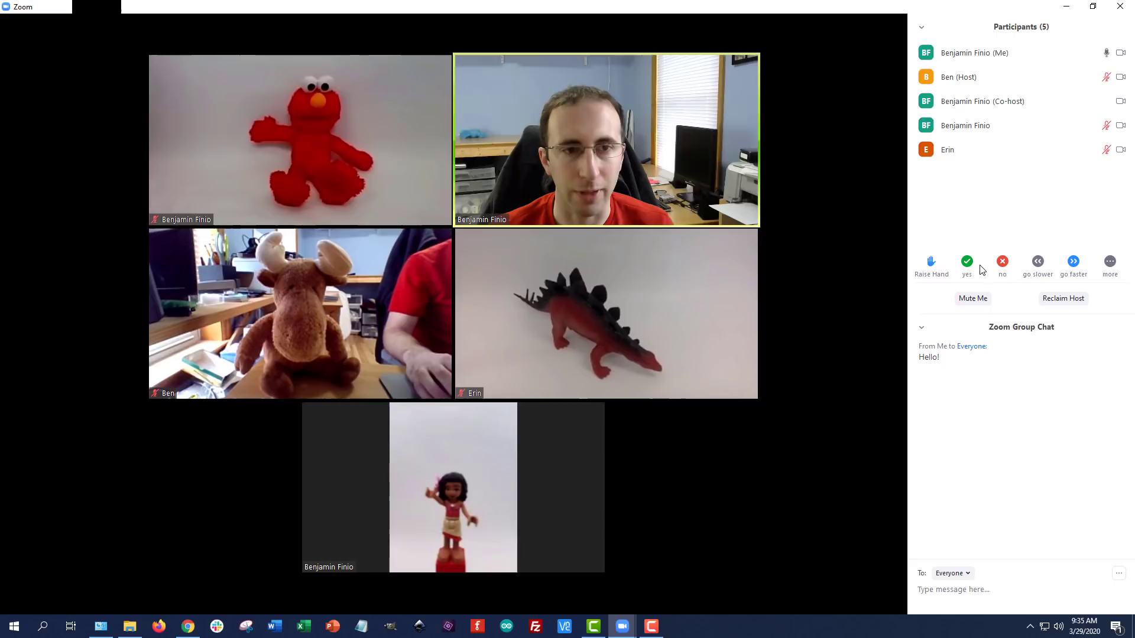
# - Hide the participants list, show it again, and raise a hand in the meeting
pyautogui.click(1109, 262)
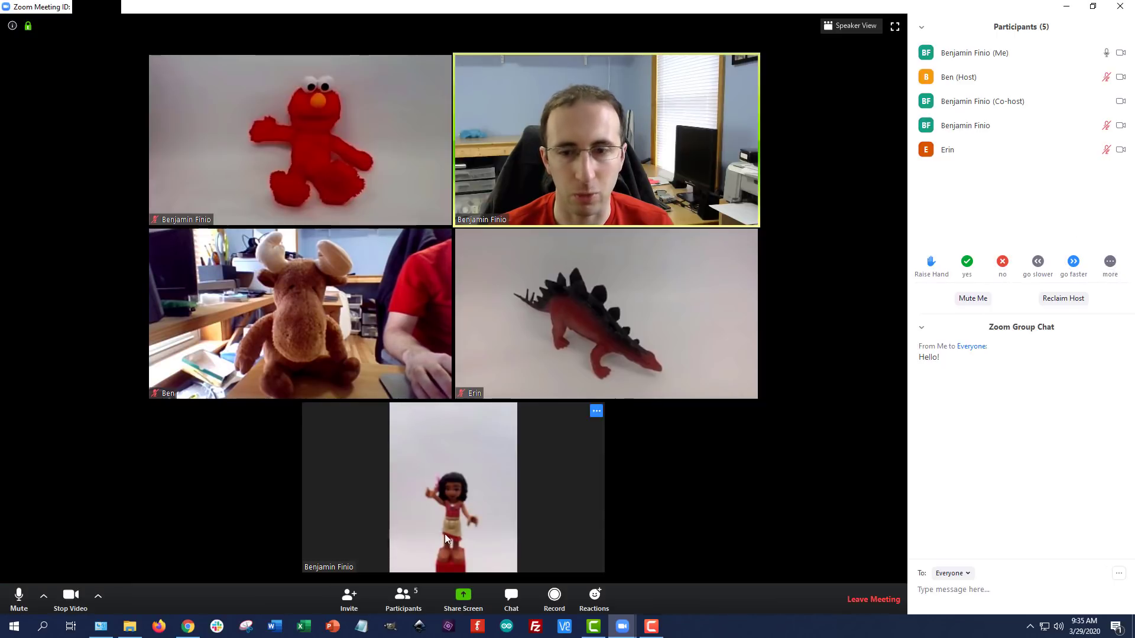
pyautogui.click(409, 593)
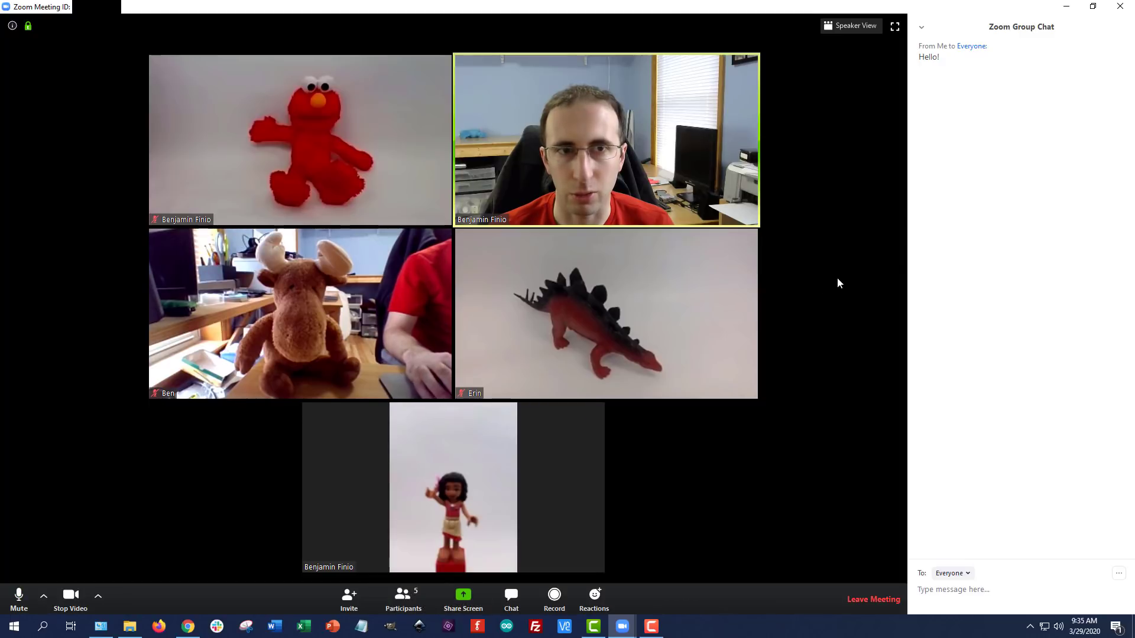
pyautogui.click(387, 601)
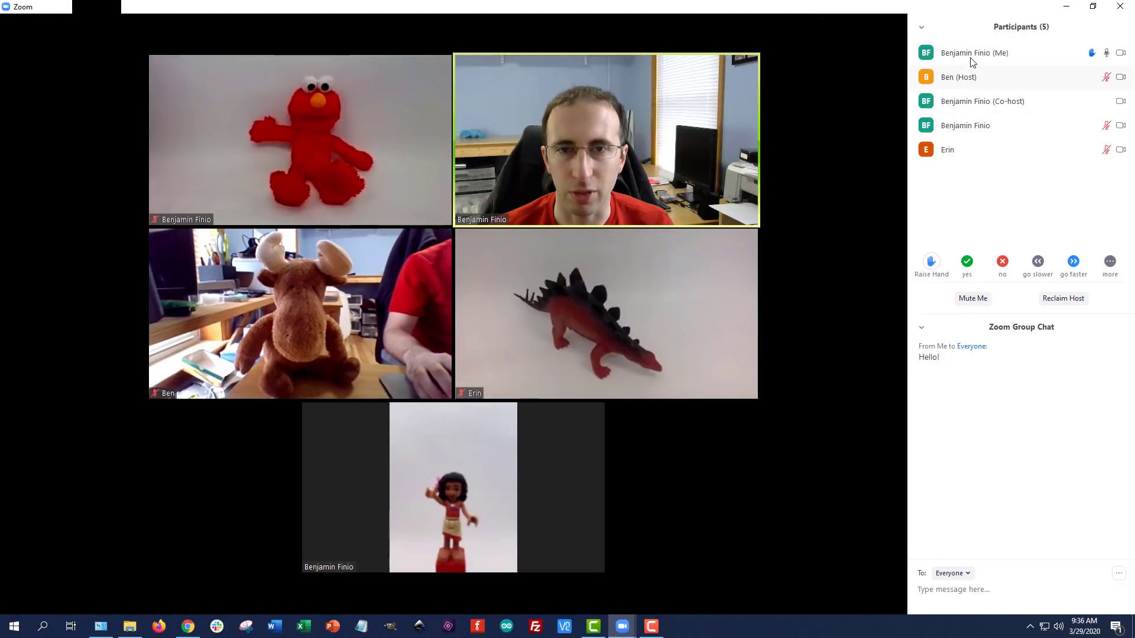
pyautogui.moveTo(1092, 65)
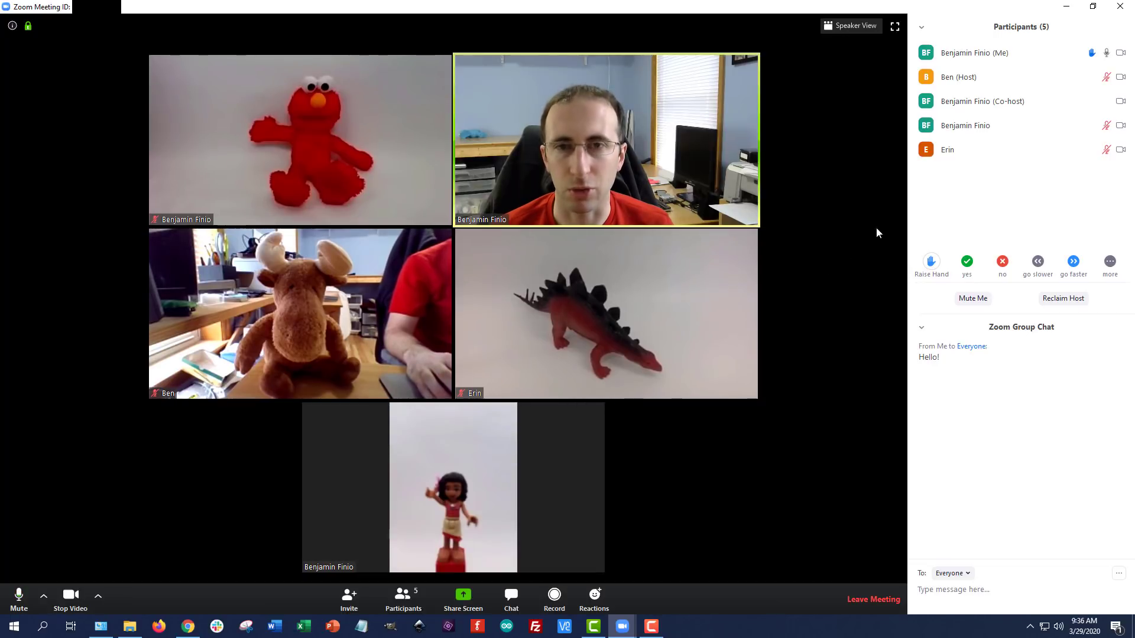
pyautogui.moveTo(1038, 57)
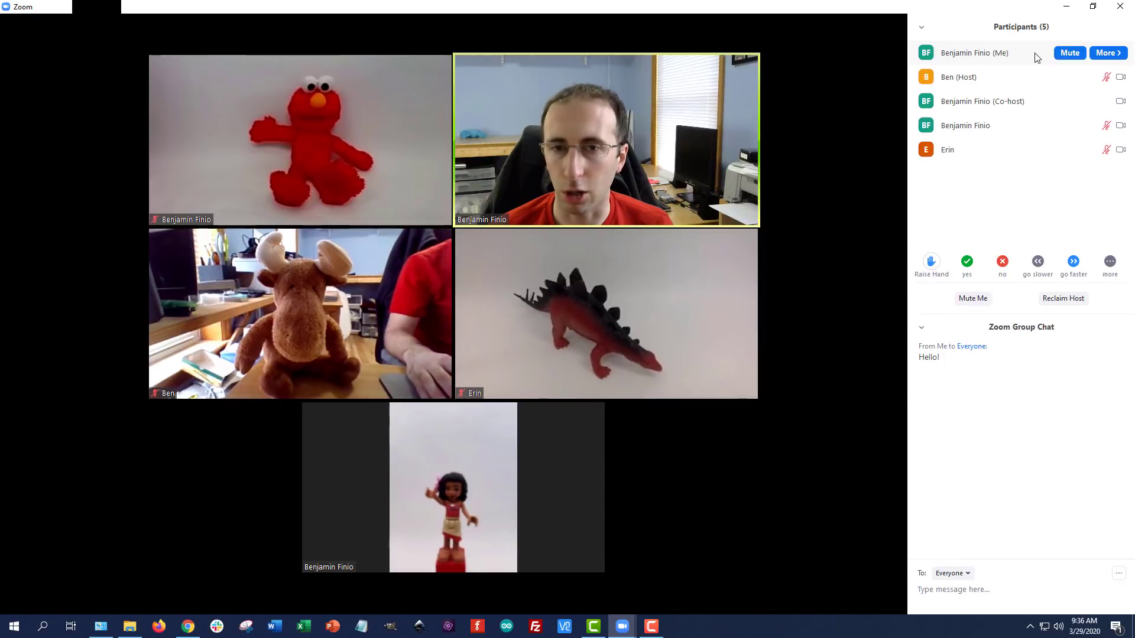
# - Give the "go slower" feedback and look through the additional feedback icons
pyautogui.moveTo(36, 610)
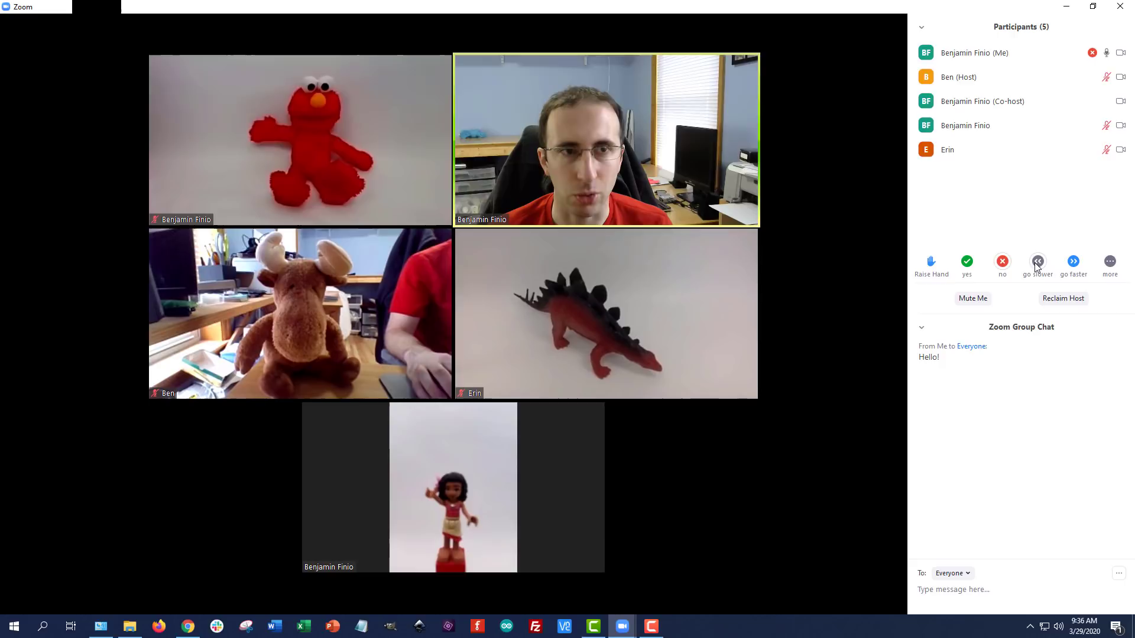
pyautogui.click(1108, 265)
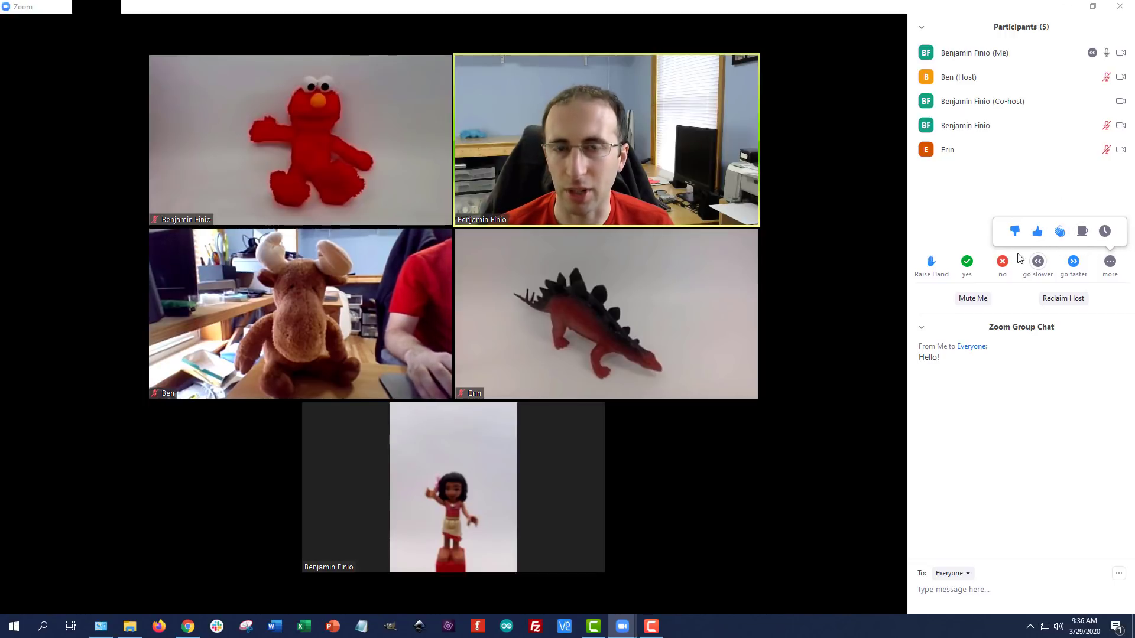
pyautogui.click(1049, 185)
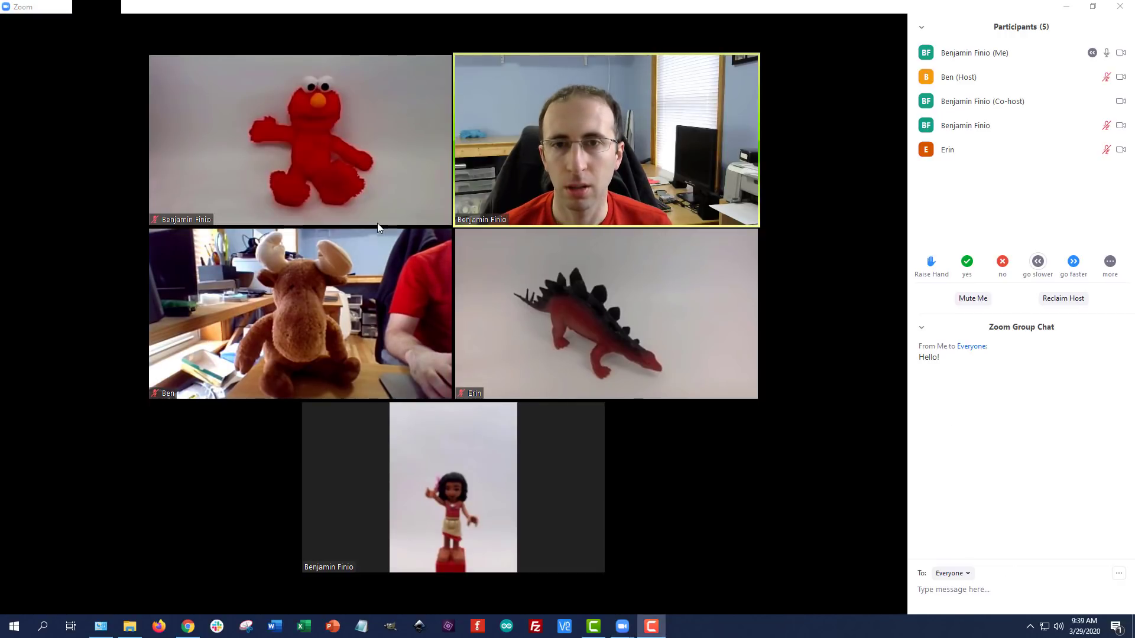
# - Switch the meeting from gallery to speaker view and pin the dinosaur participant's video
pyautogui.moveTo(372, 221)
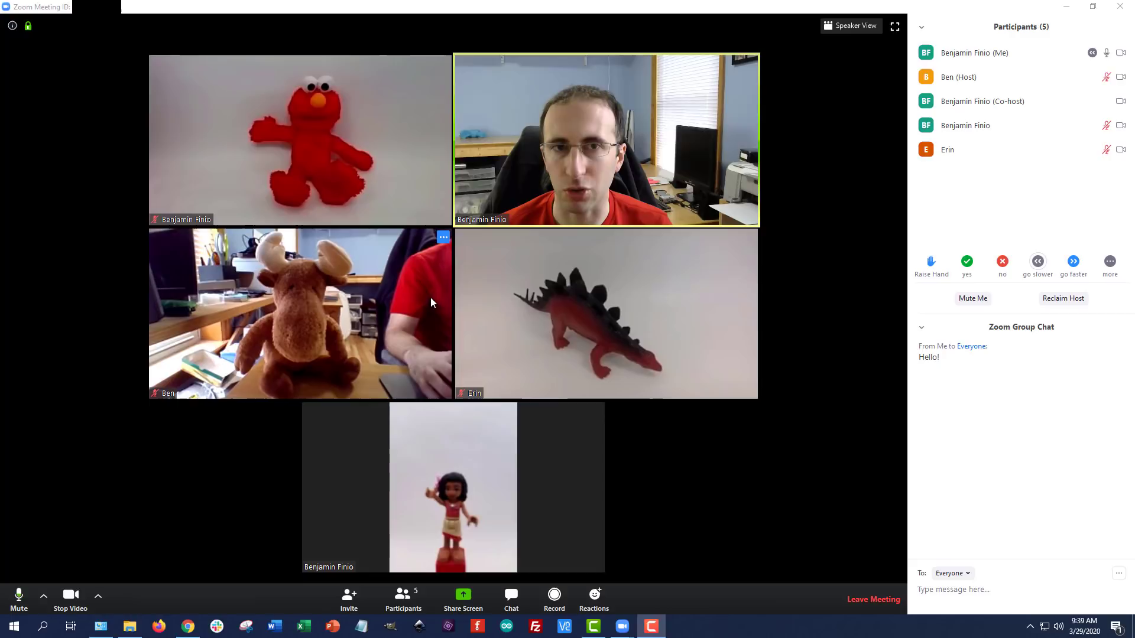
pyautogui.click(843, 26)
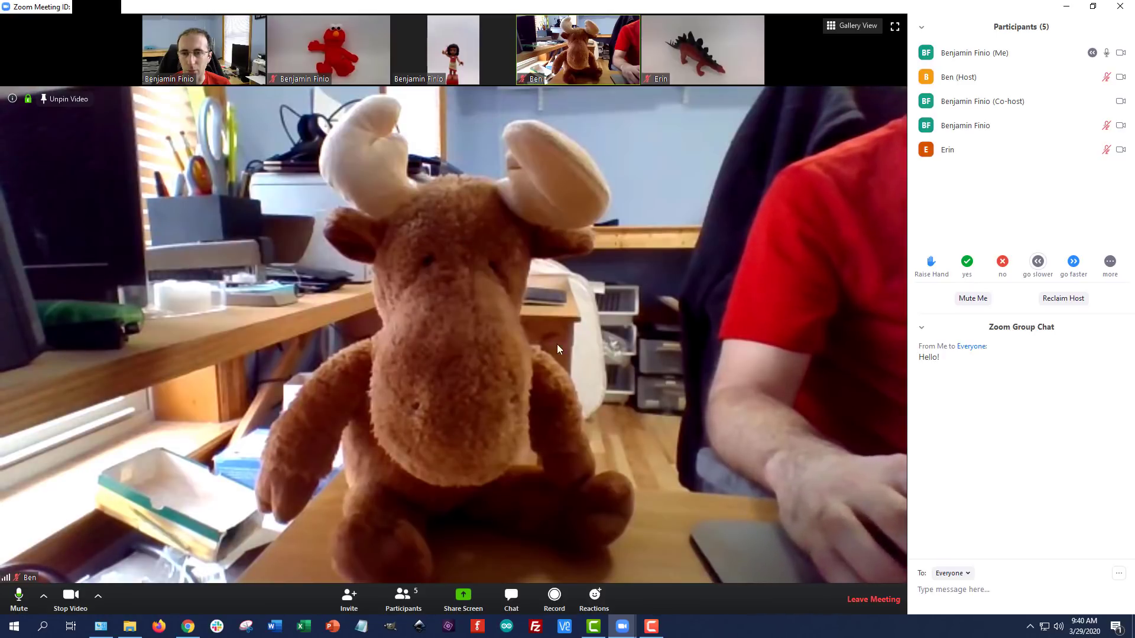
pyautogui.moveTo(340, 59)
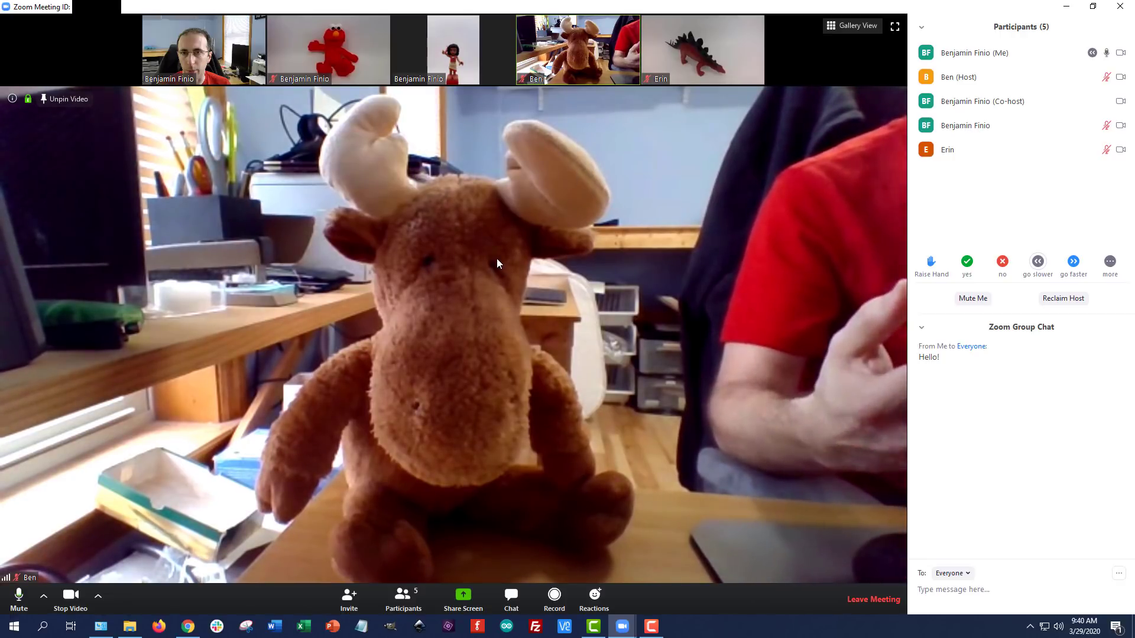
pyautogui.rightClick(686, 50)
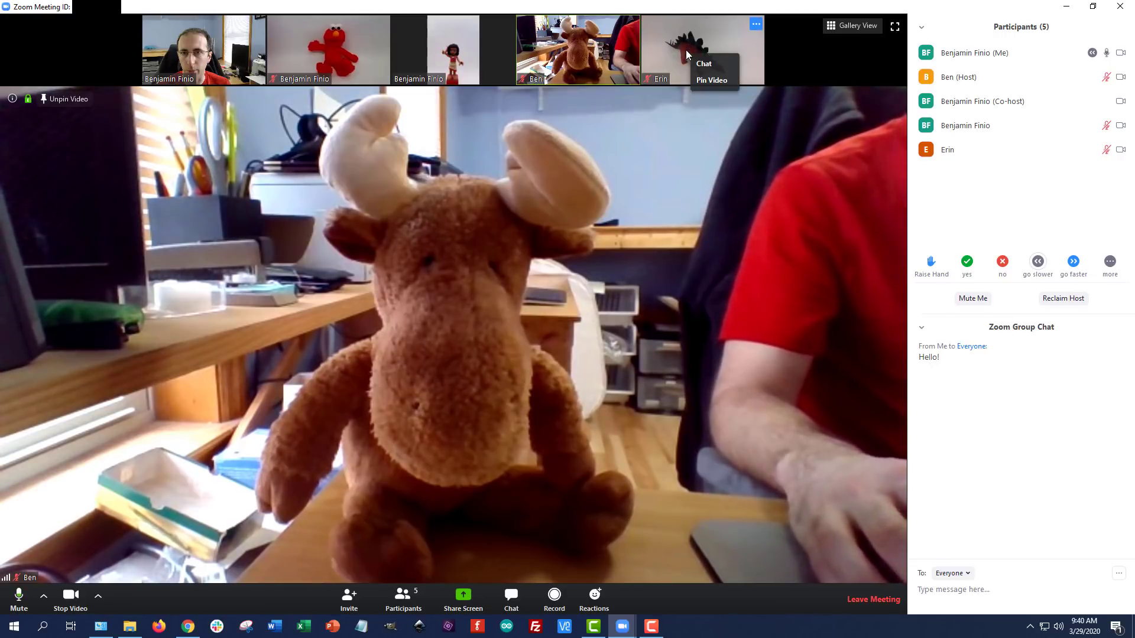
pyautogui.click(706, 80)
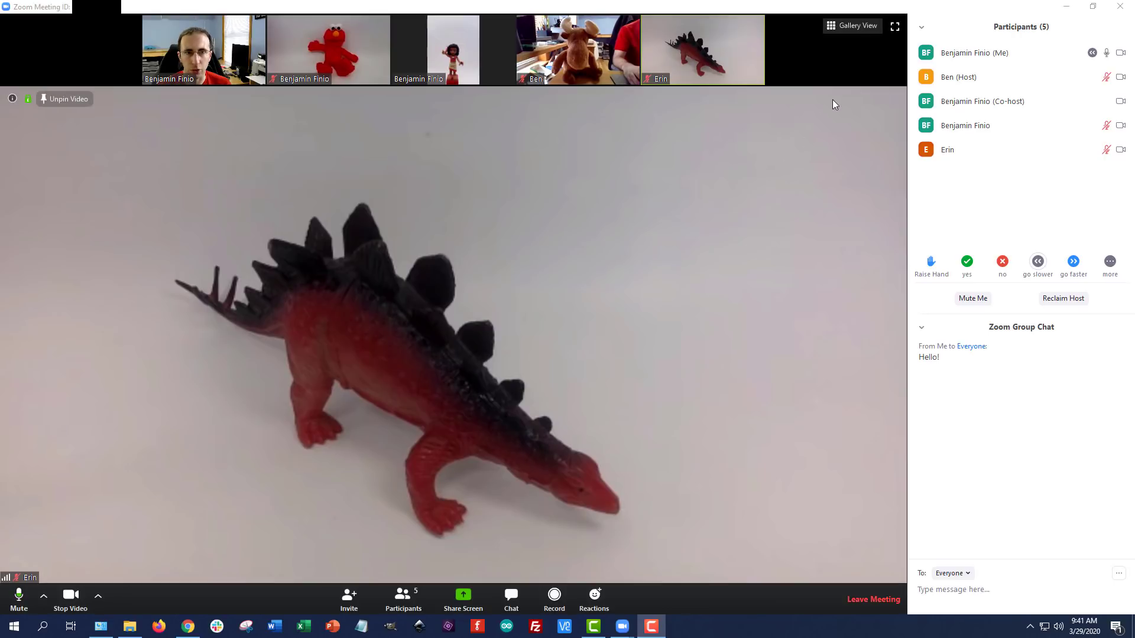
# - Enter full screen, reposition the floating video strip, and set it to show all participant thumbnails
pyautogui.click(895, 26)
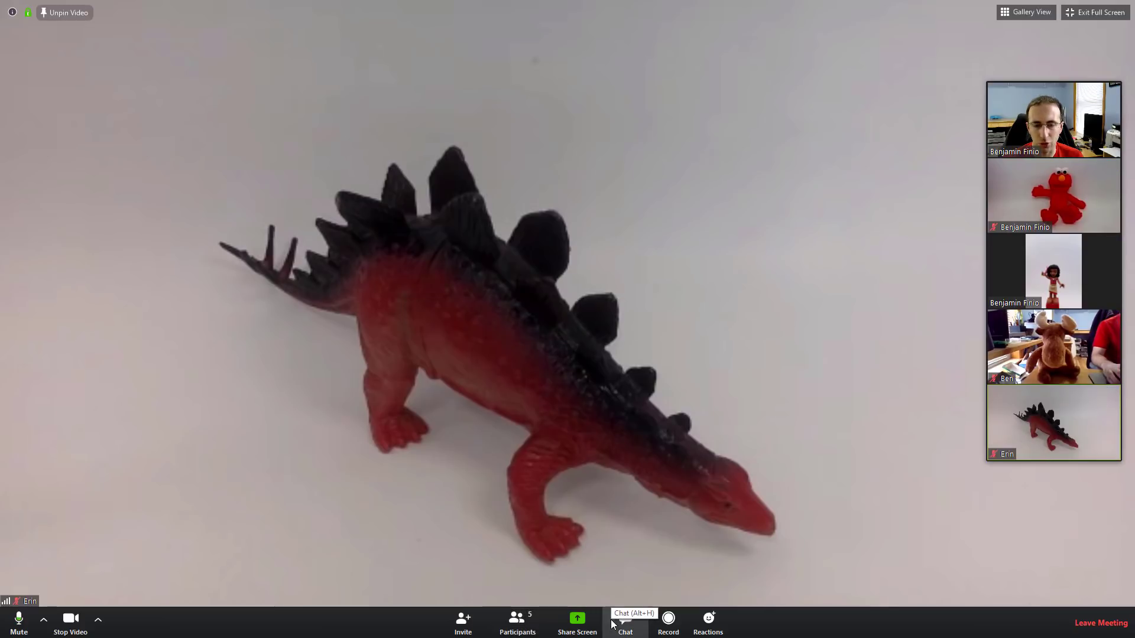
pyautogui.moveTo(1053, 75)
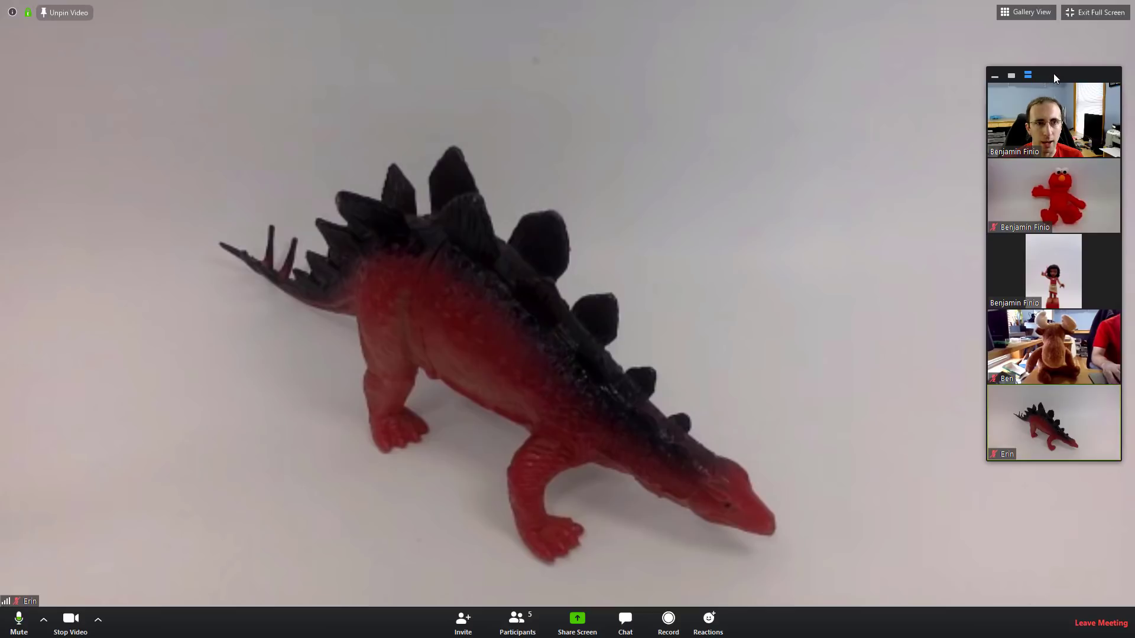
pyautogui.moveTo(1053, 74); pyautogui.dragTo(884, 99)
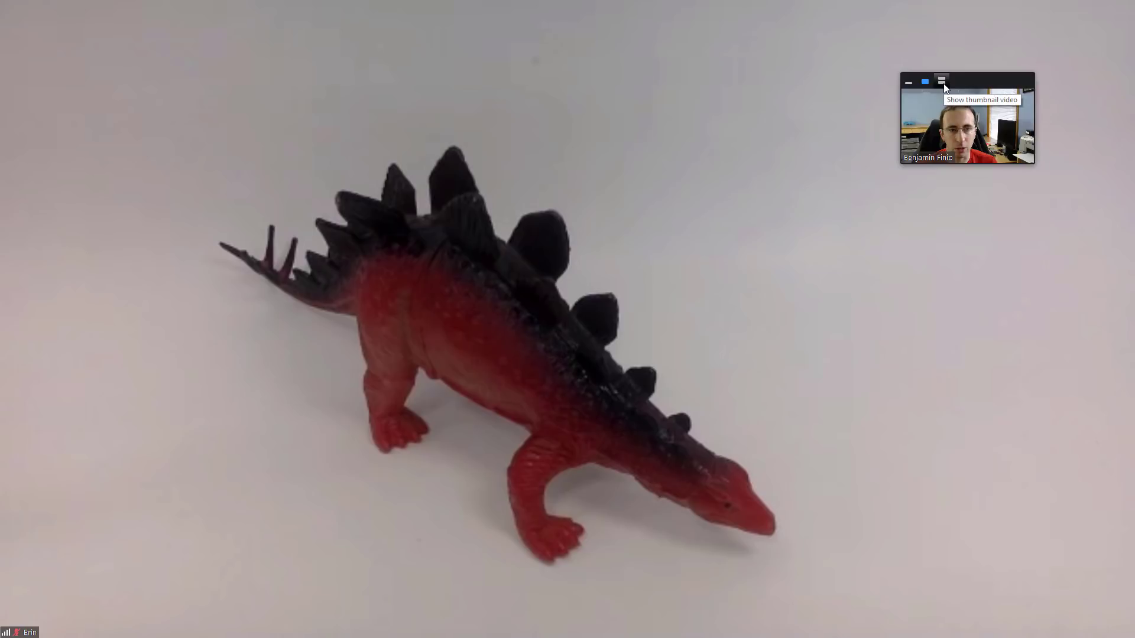
pyautogui.click(941, 81)
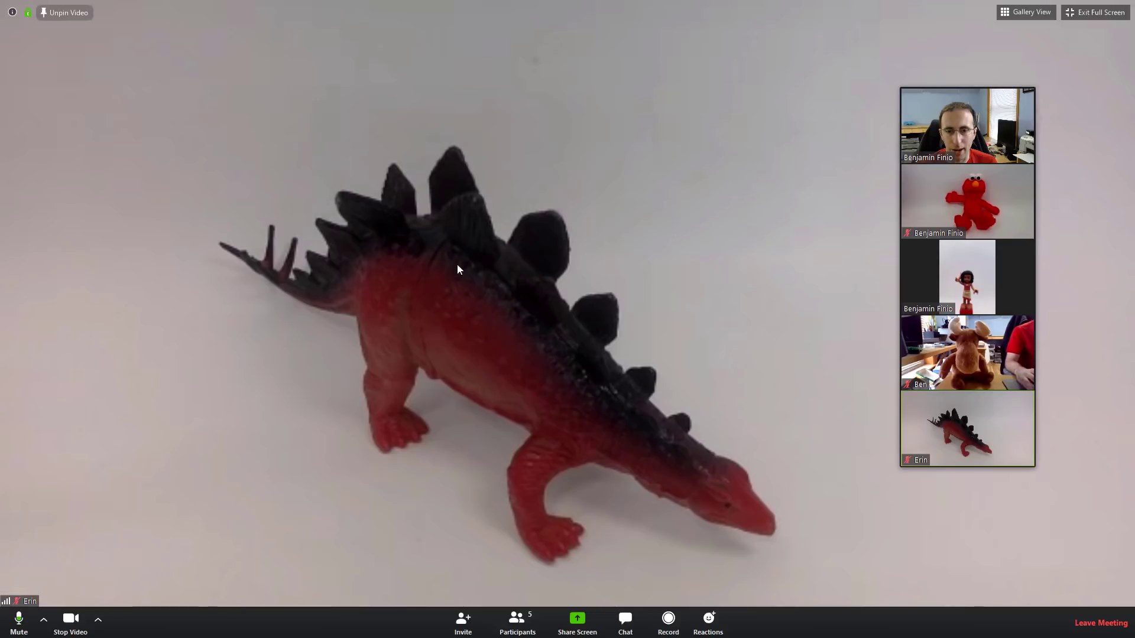
# - Open the participants list and group chat as floating windows and move them apart over the full-screen video
pyautogui.click(507, 625)
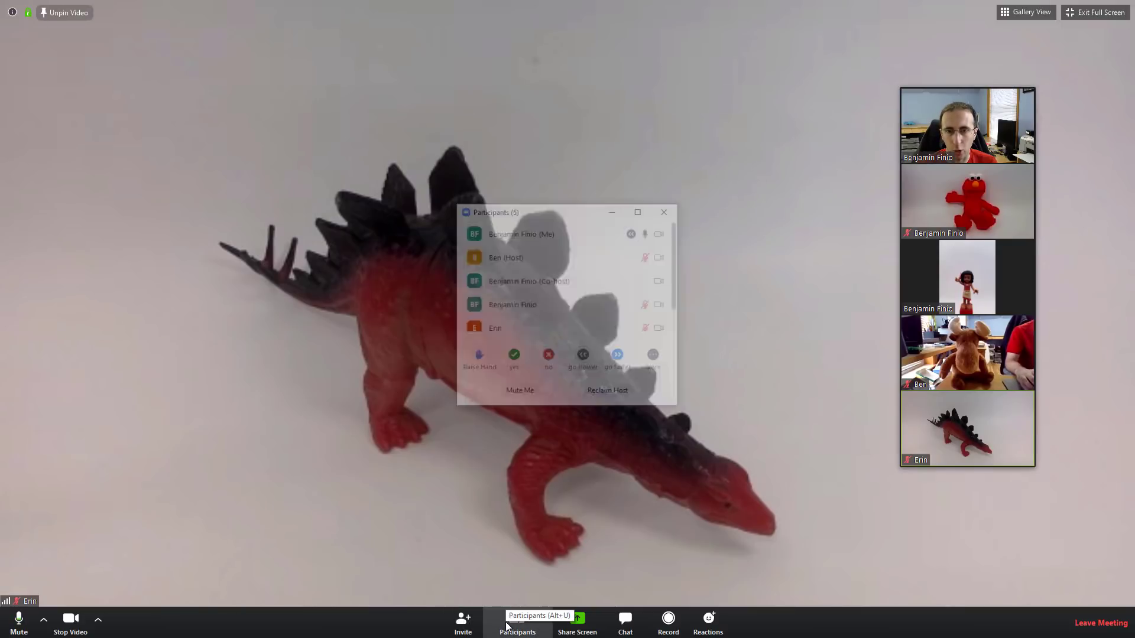
pyautogui.click(625, 621)
pyautogui.moveTo(570, 204); pyautogui.dragTo(177, 59)
pyautogui.moveTo(569, 214); pyautogui.dragTo(742, 58)
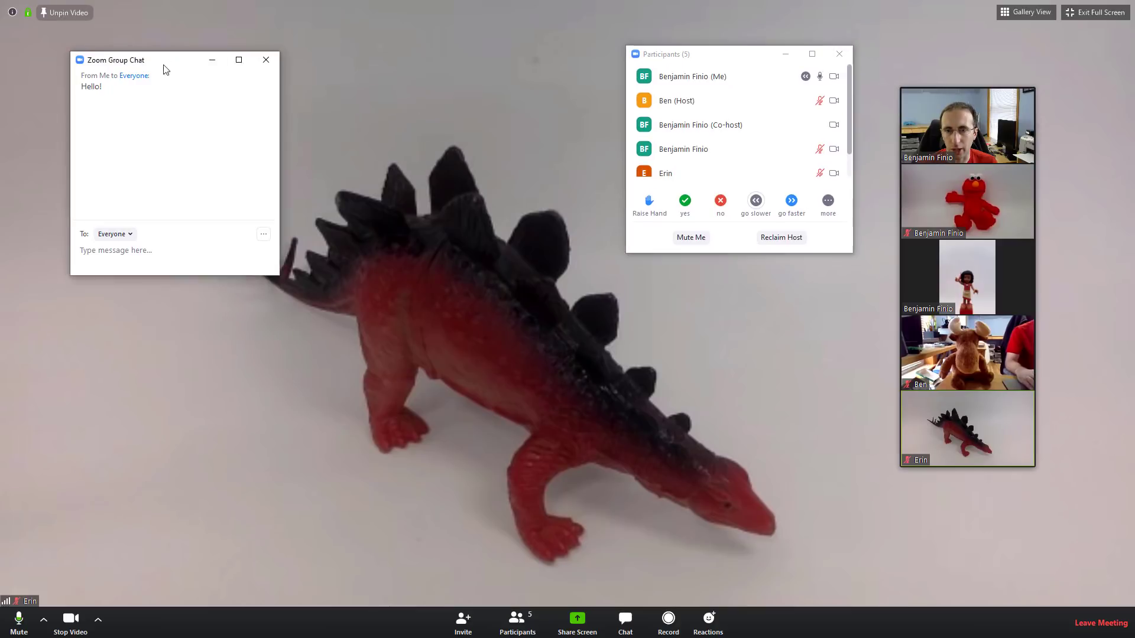
# - Close and reopen the floating chat and participants windows, and rearrange them and the video strip around the pinned video
pyautogui.moveTo(167, 63); pyautogui.dragTo(1134, 248)
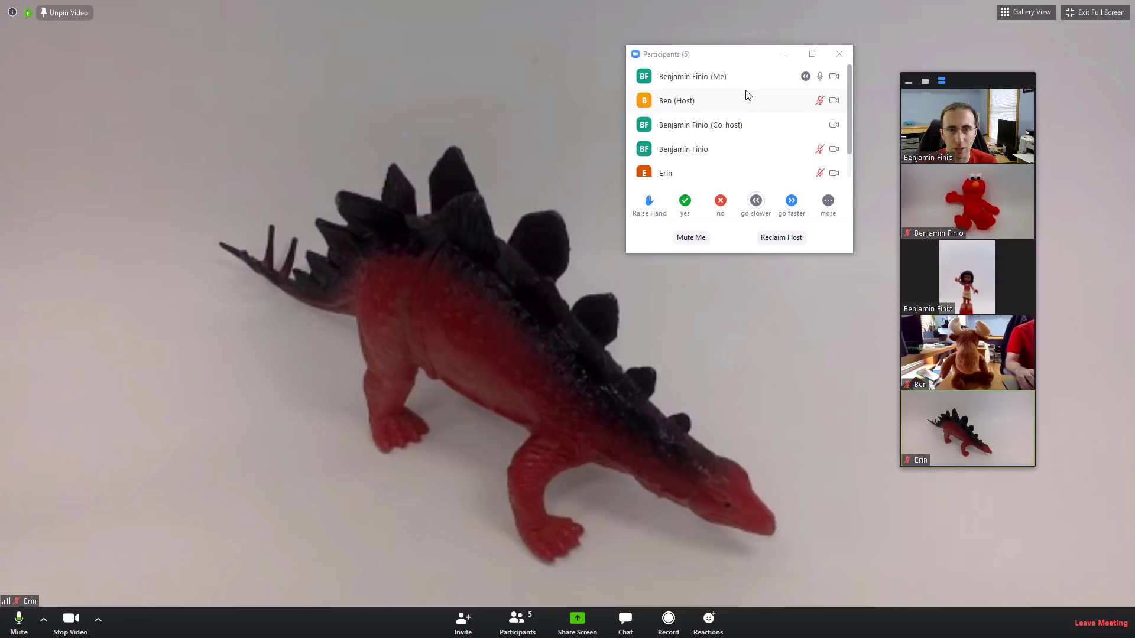
pyautogui.click(839, 54)
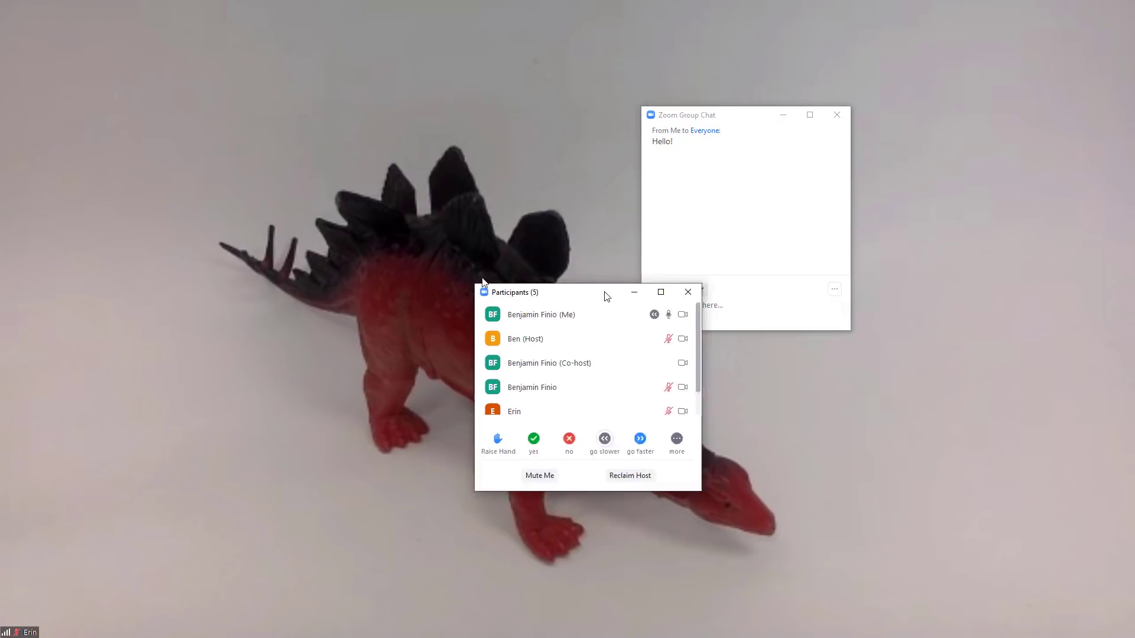
pyautogui.moveTo(607, 297); pyautogui.dragTo(269, 293)
pyautogui.click(952, 235)
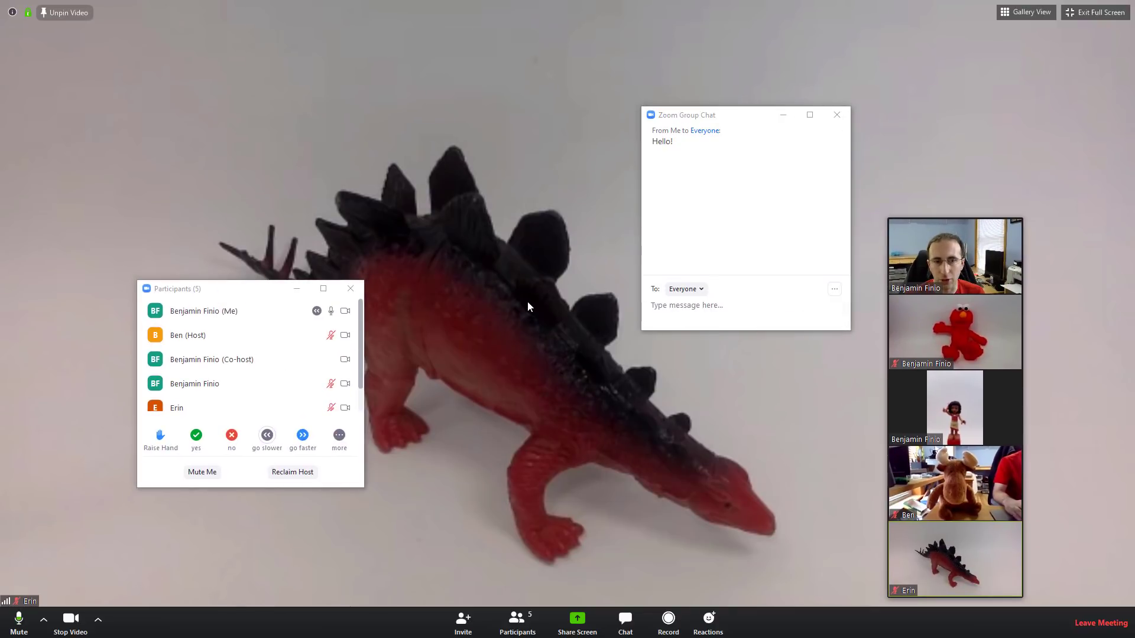
# - Exit full screen, unpin the dinosaur video, and pin the host's moose video instead
pyautogui.click(1091, 13)
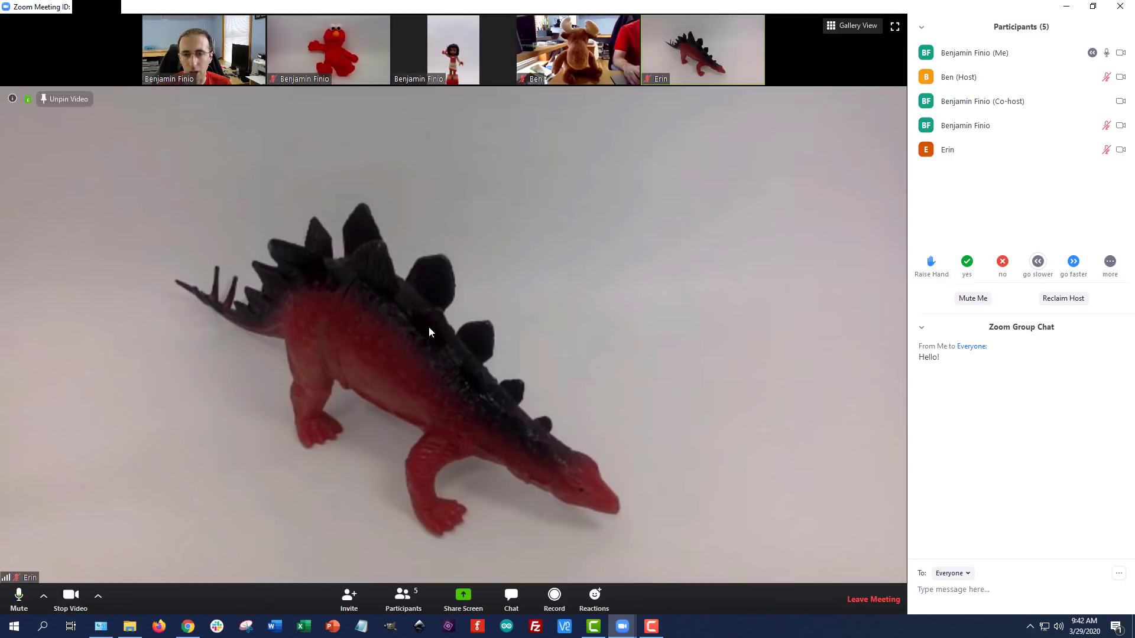
pyautogui.rightClick(335, 252)
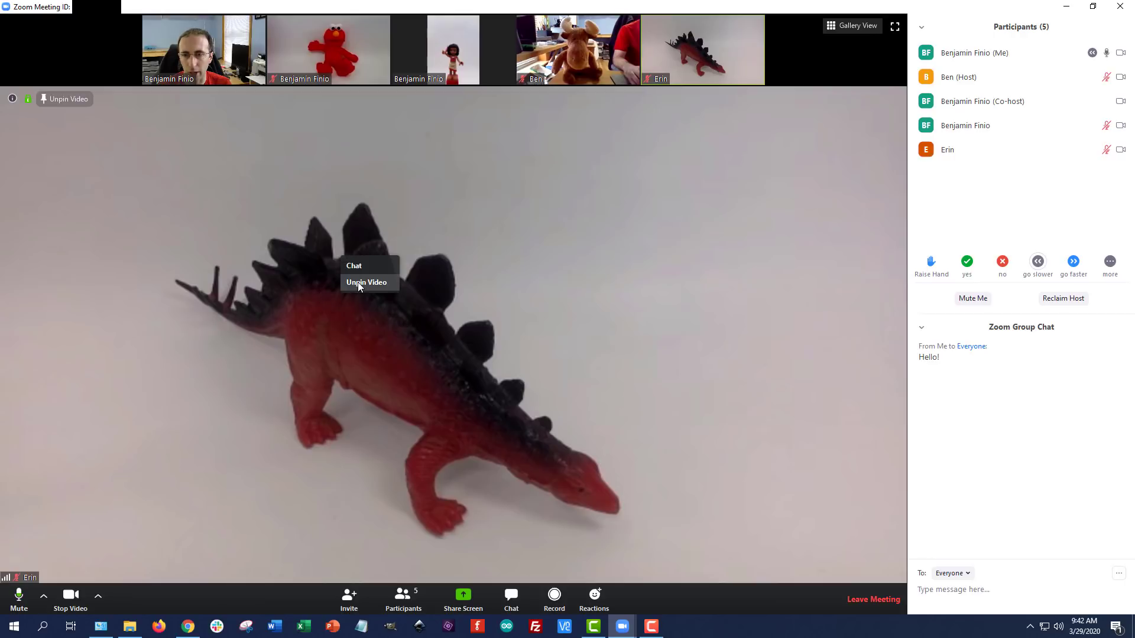
pyautogui.click(253, 236)
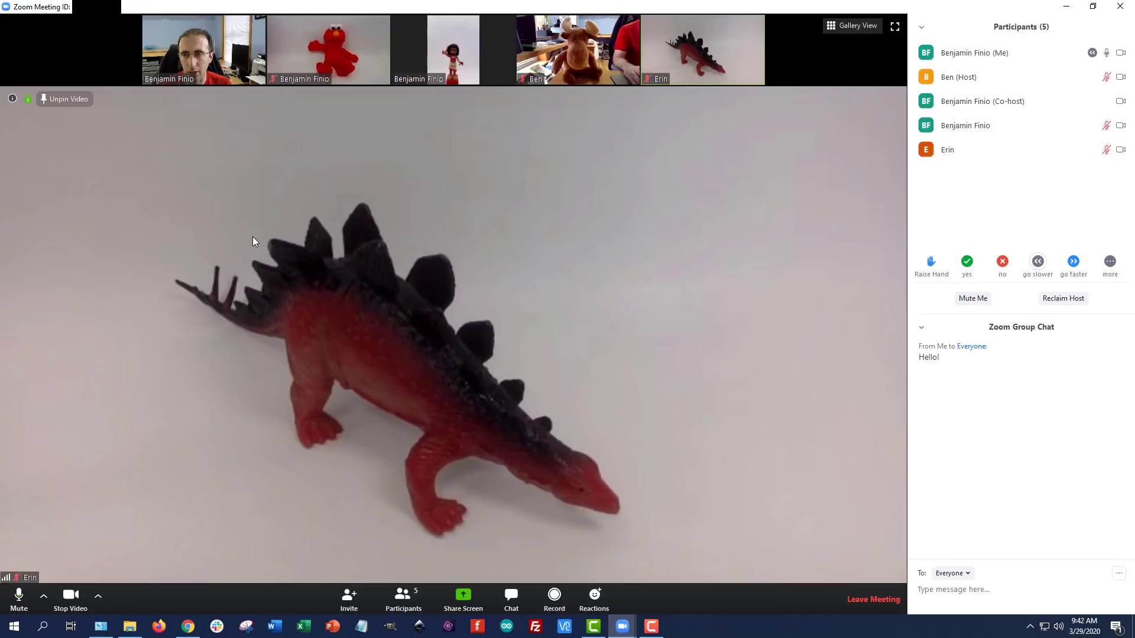
pyautogui.click(62, 98)
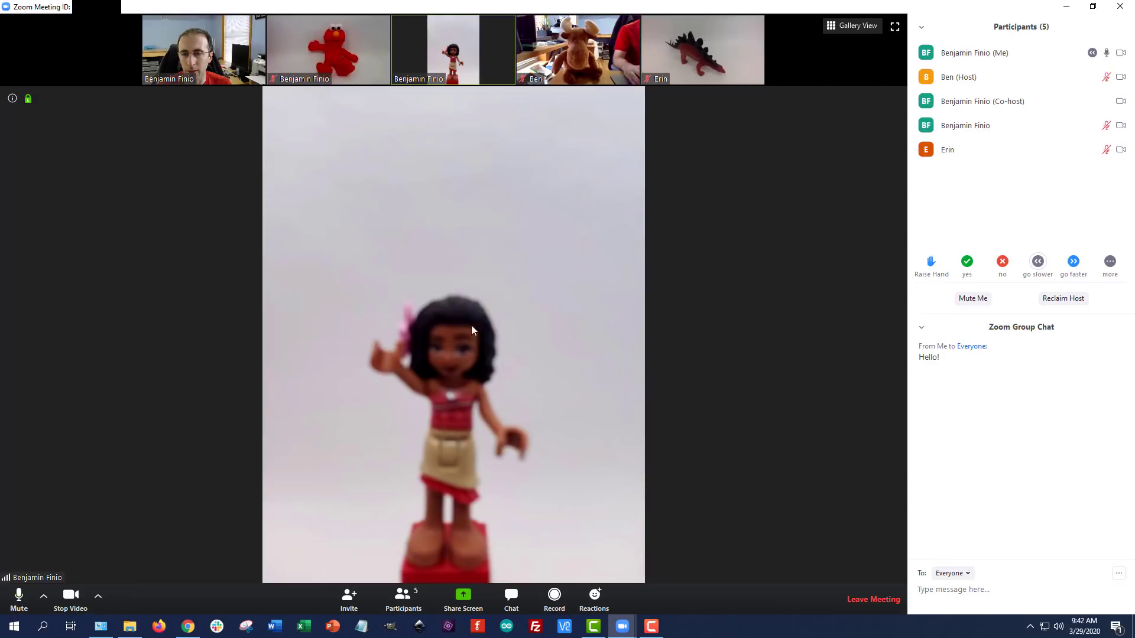
pyautogui.rightClick(574, 52)
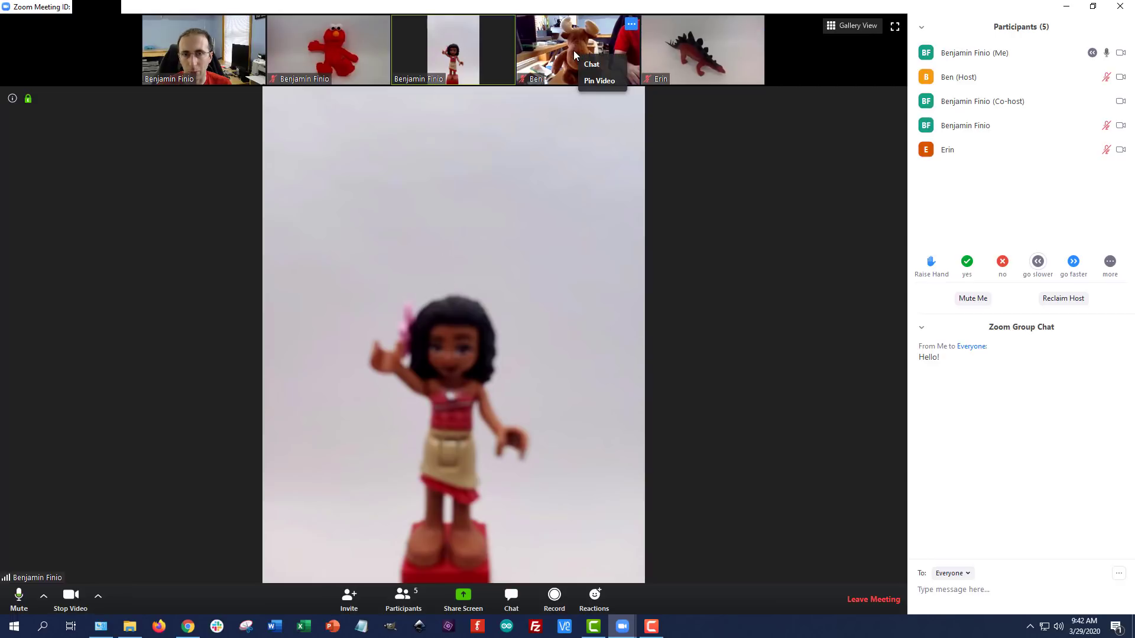
pyautogui.click(594, 81)
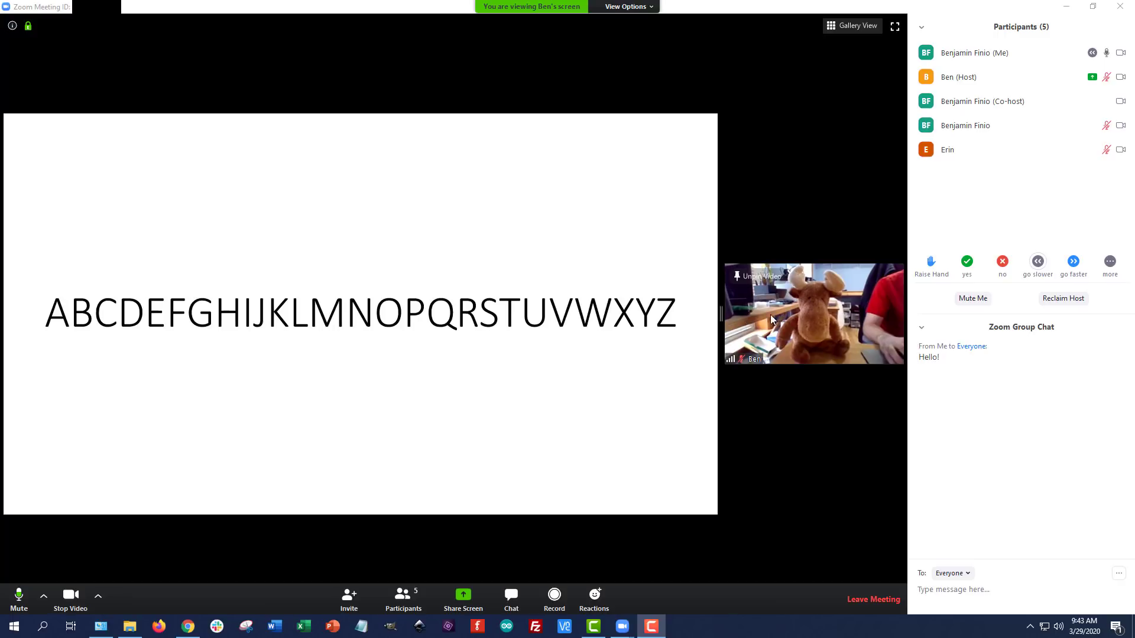
# - Resize the split between the shared screen and the video, and show all participants beside it in gallery view
pyautogui.moveTo(721, 316); pyautogui.dragTo(801, 318)
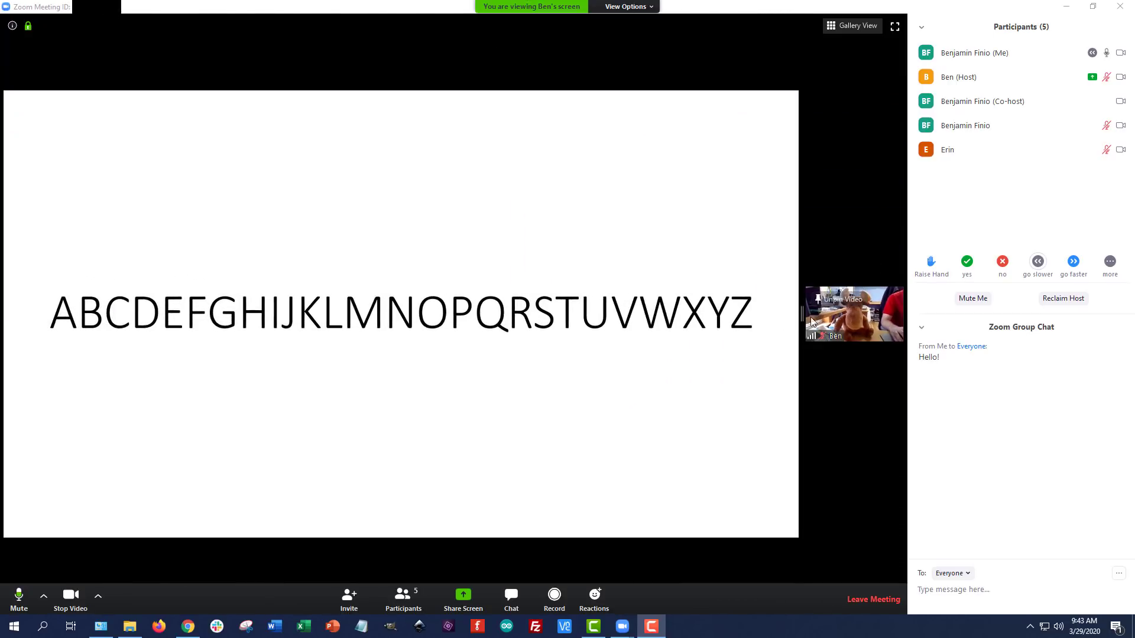
pyautogui.moveTo(801, 322); pyautogui.dragTo(453, 302)
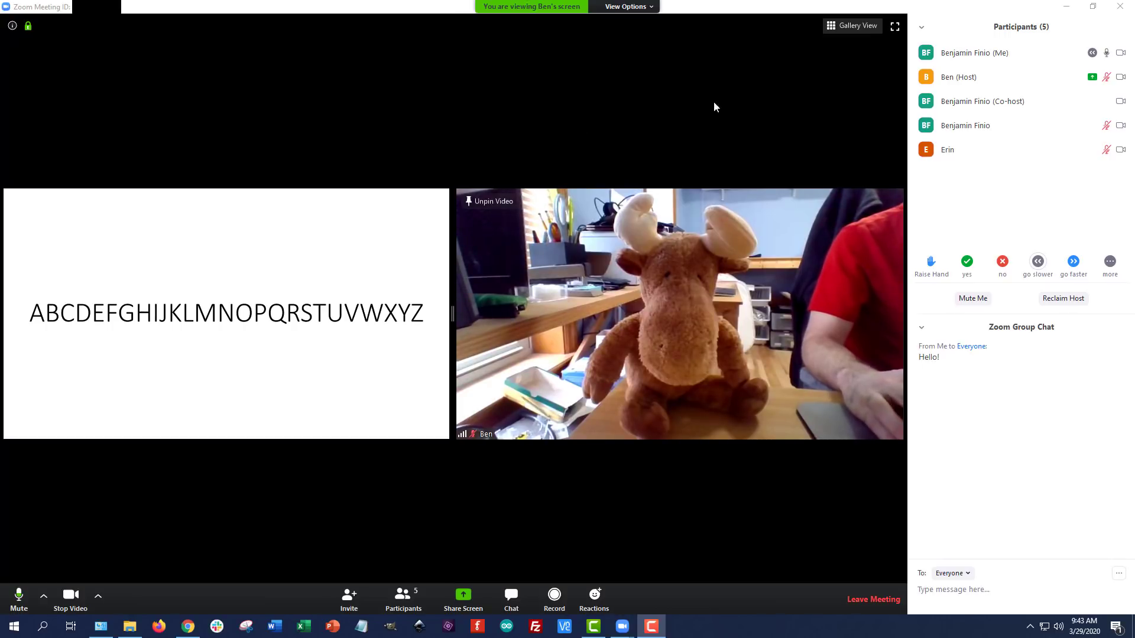
pyautogui.click(845, 26)
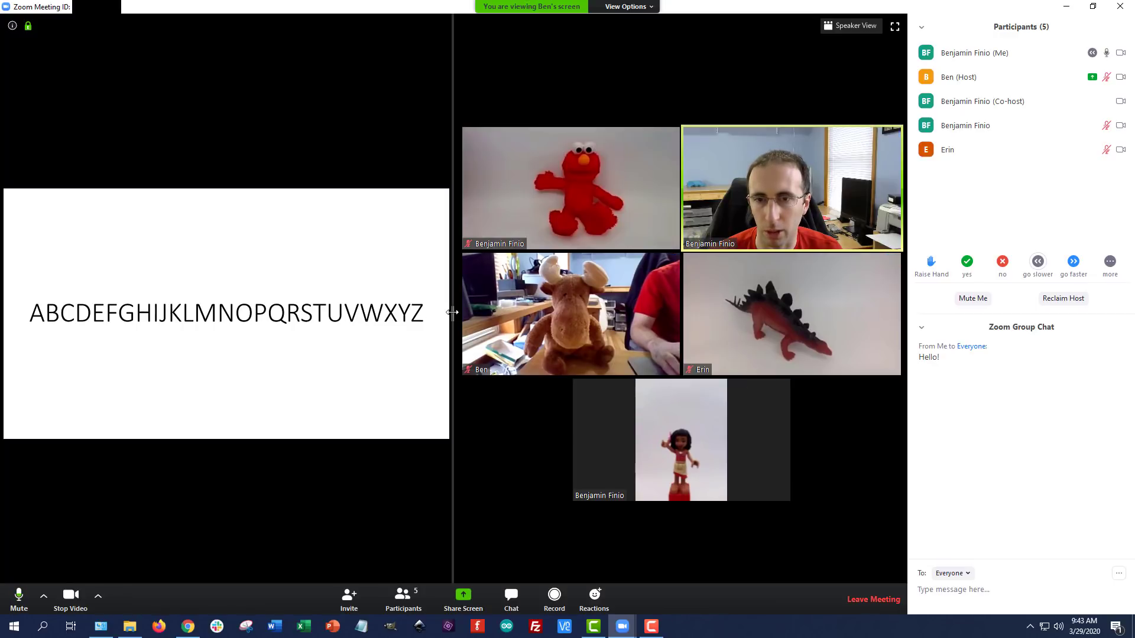
pyautogui.moveTo(452, 313); pyautogui.dragTo(500, 313)
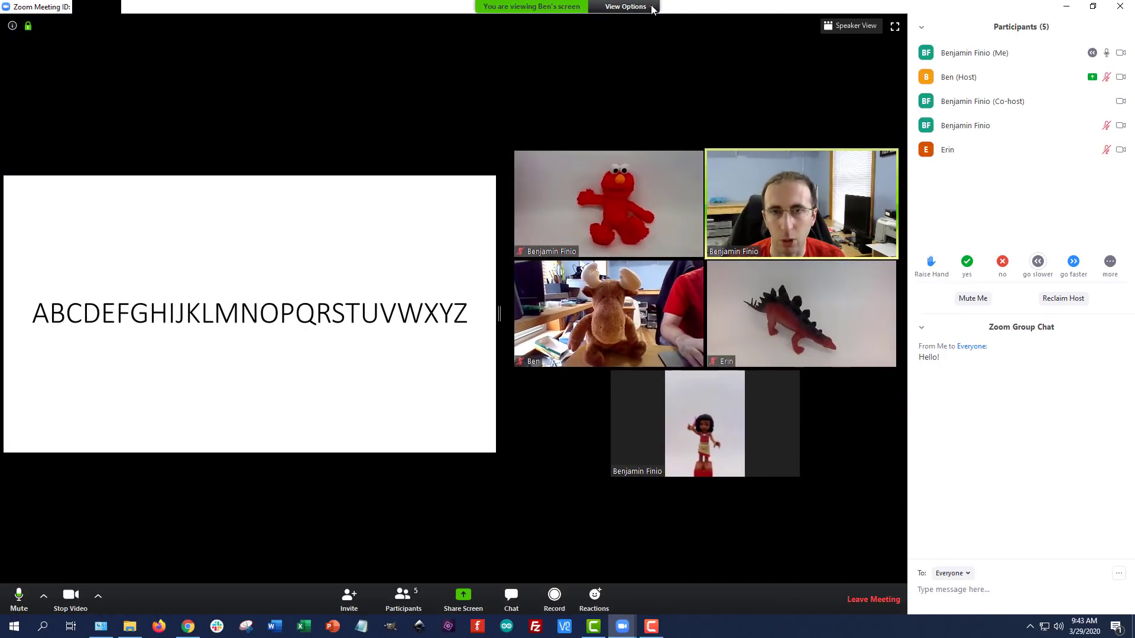
# - Turn off side-by-side mode for the shared screen and swap the shared content with the pinned moose video
pyautogui.click(652, 9)
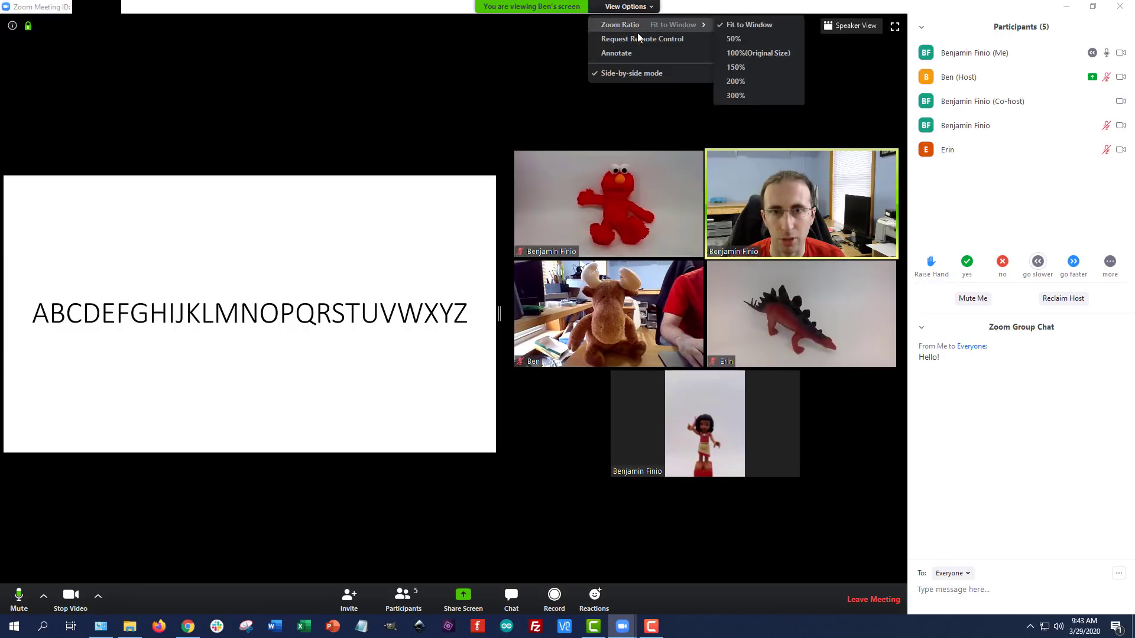
pyautogui.click(636, 73)
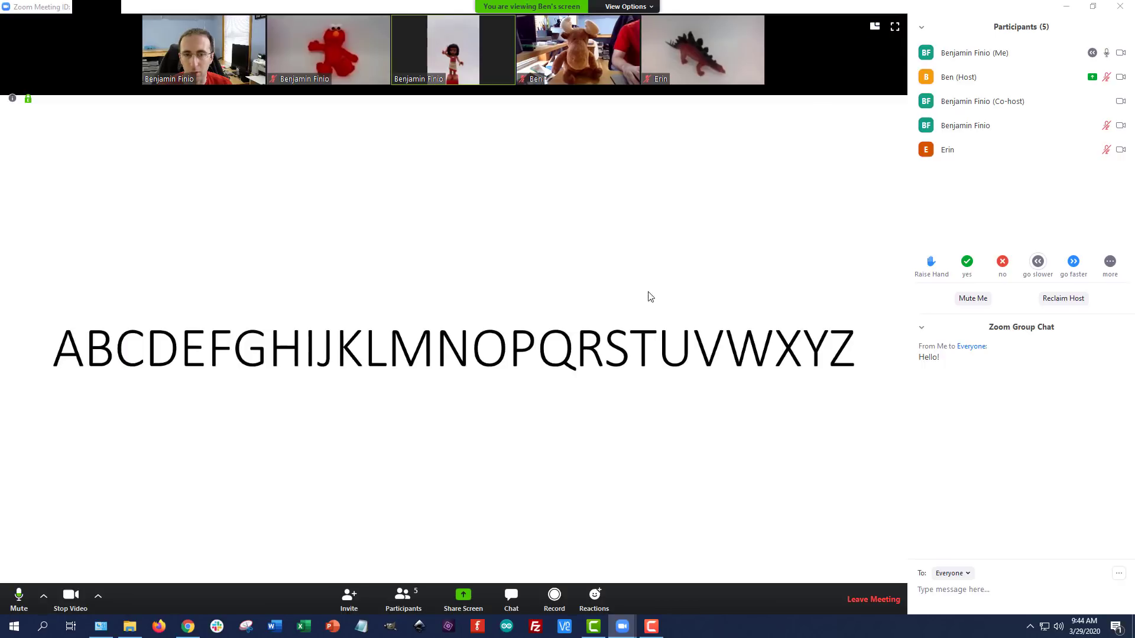
pyautogui.click(874, 27)
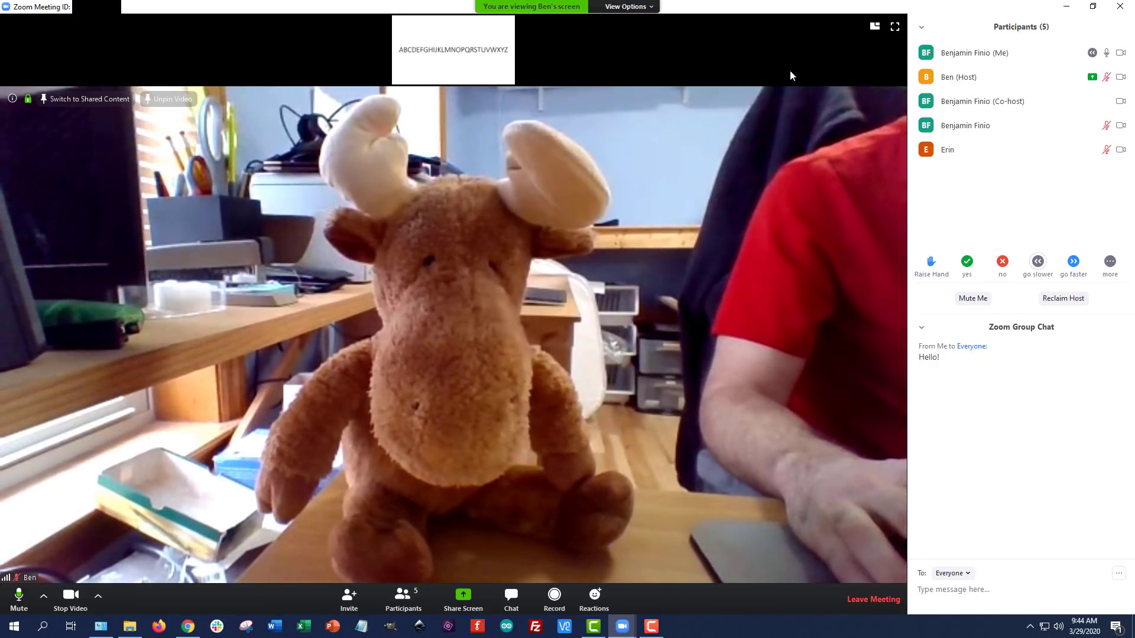
# - Enter full screen, switch the main view to the shared content, and swap it with the active speaker's video
pyautogui.click(894, 26)
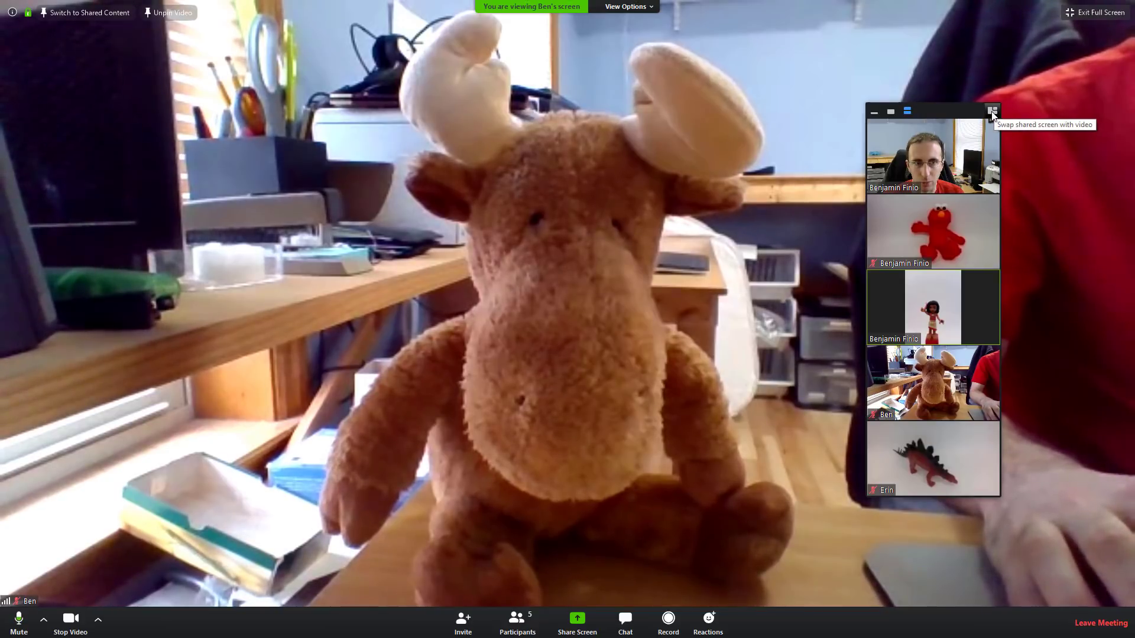
pyautogui.click(77, 13)
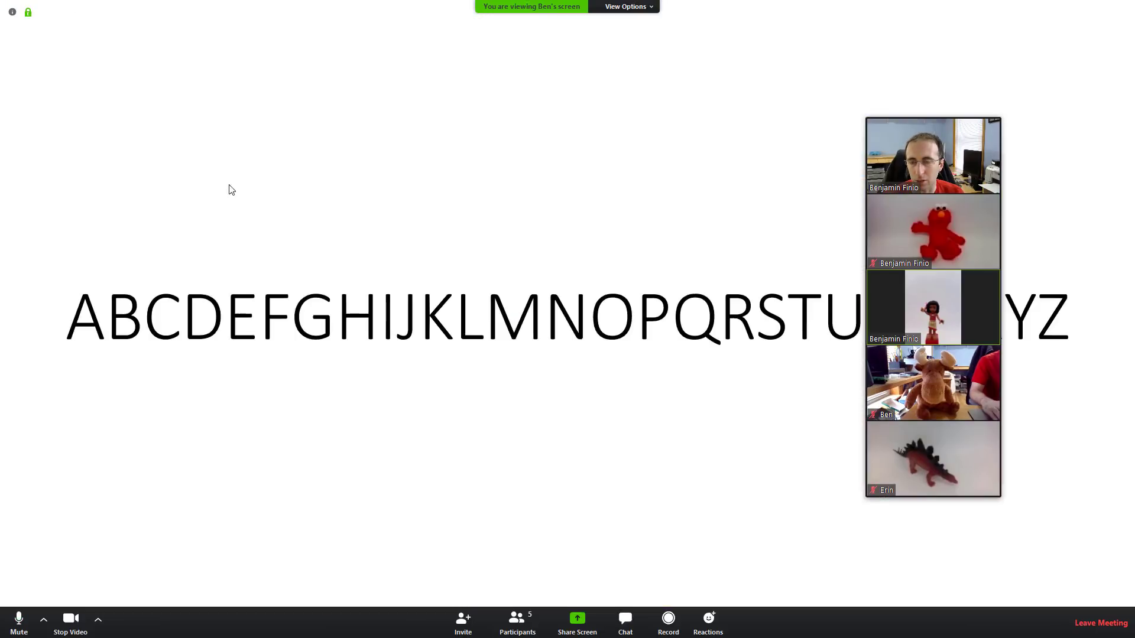
pyautogui.moveTo(993, 114)
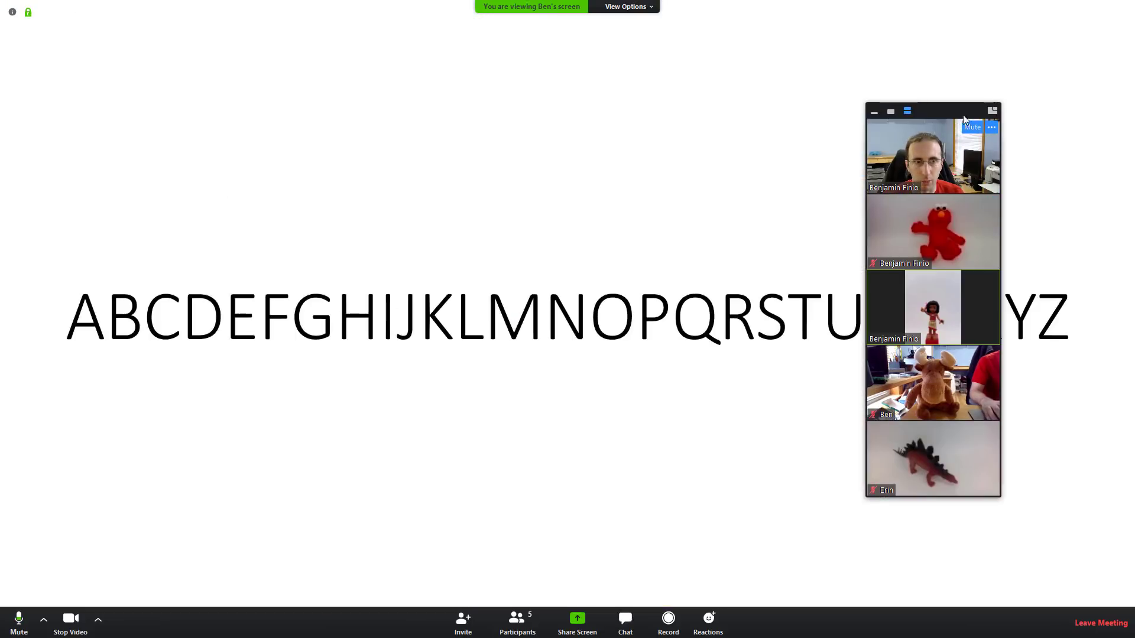
pyautogui.click(992, 113)
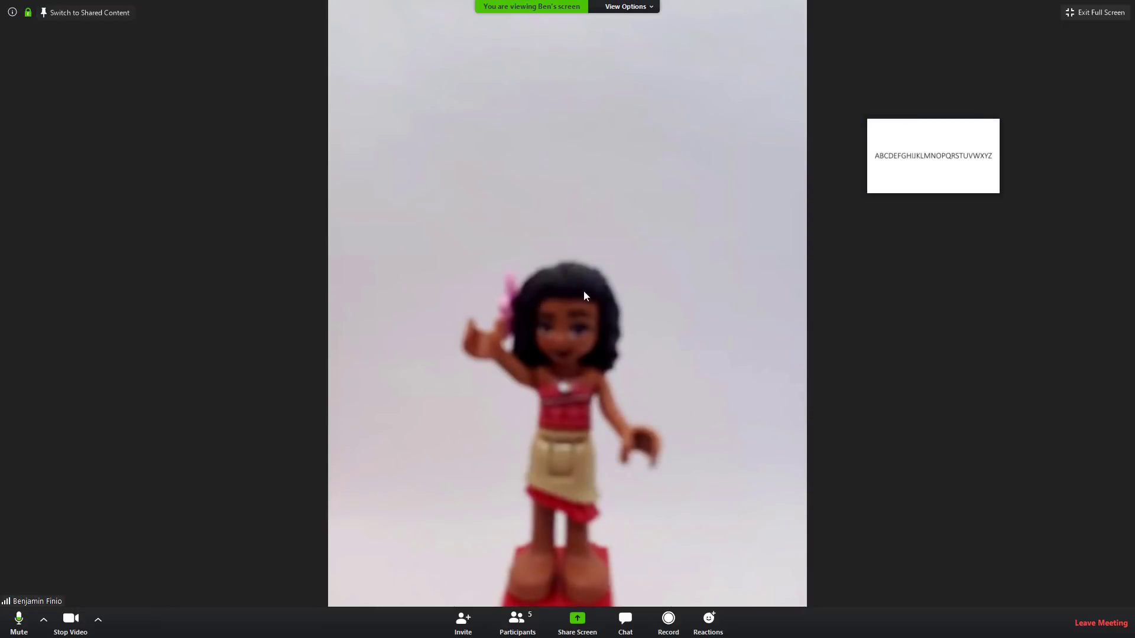
# - Show the participant thumbnails, and toggle the main view between speaker video and shared content, ending on the shared content
pyautogui.moveTo(922, 131)
pyautogui.click(907, 111)
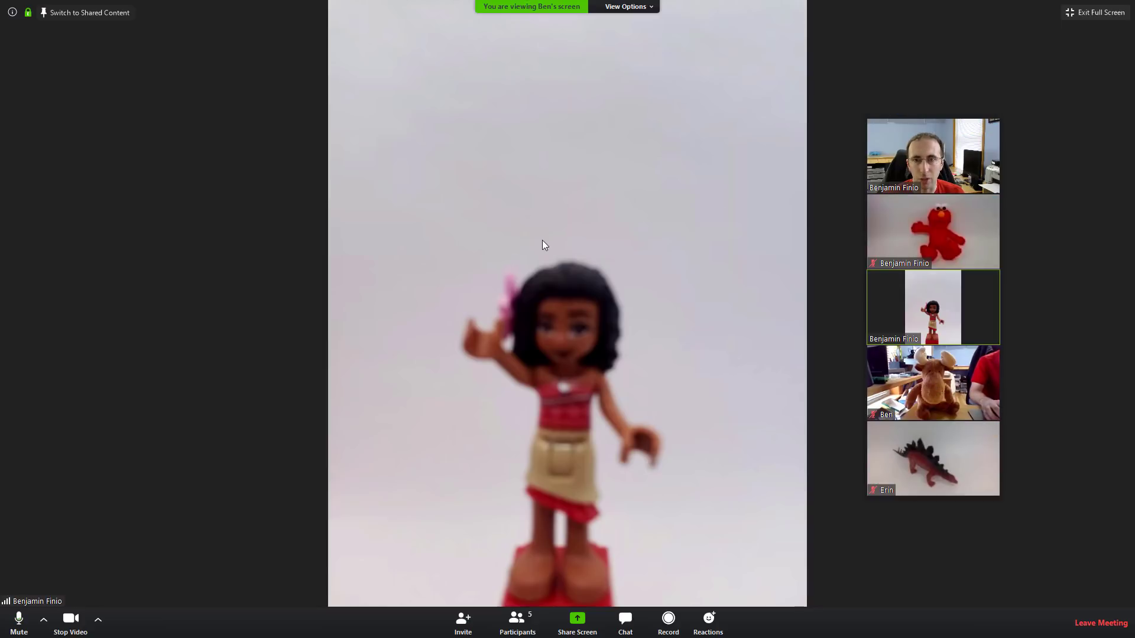
pyautogui.click(79, 13)
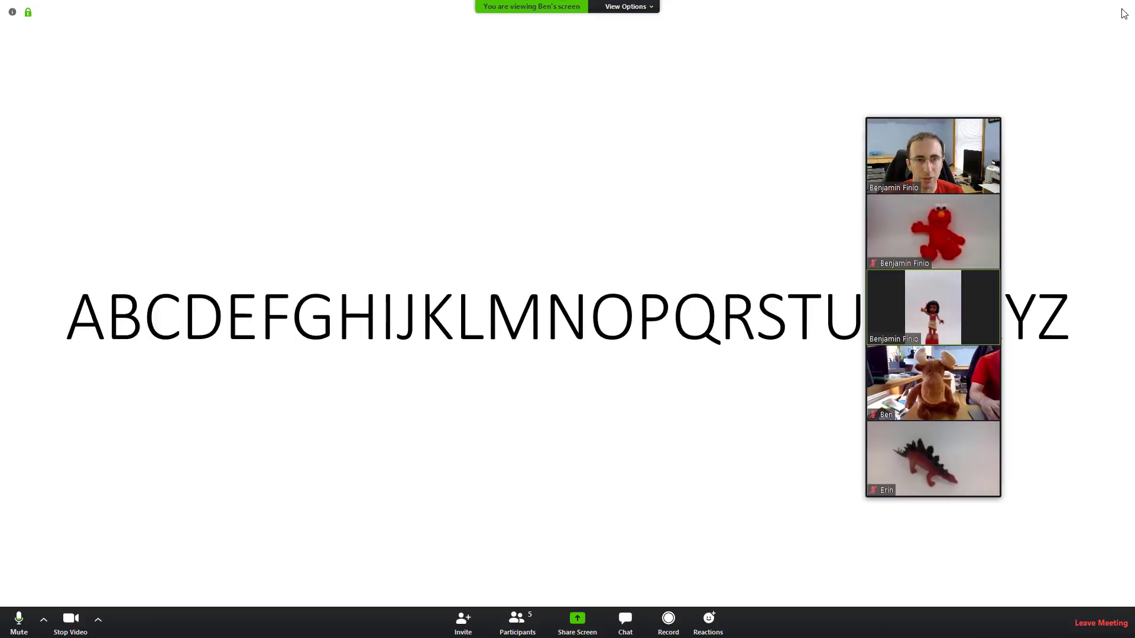
pyautogui.click(991, 109)
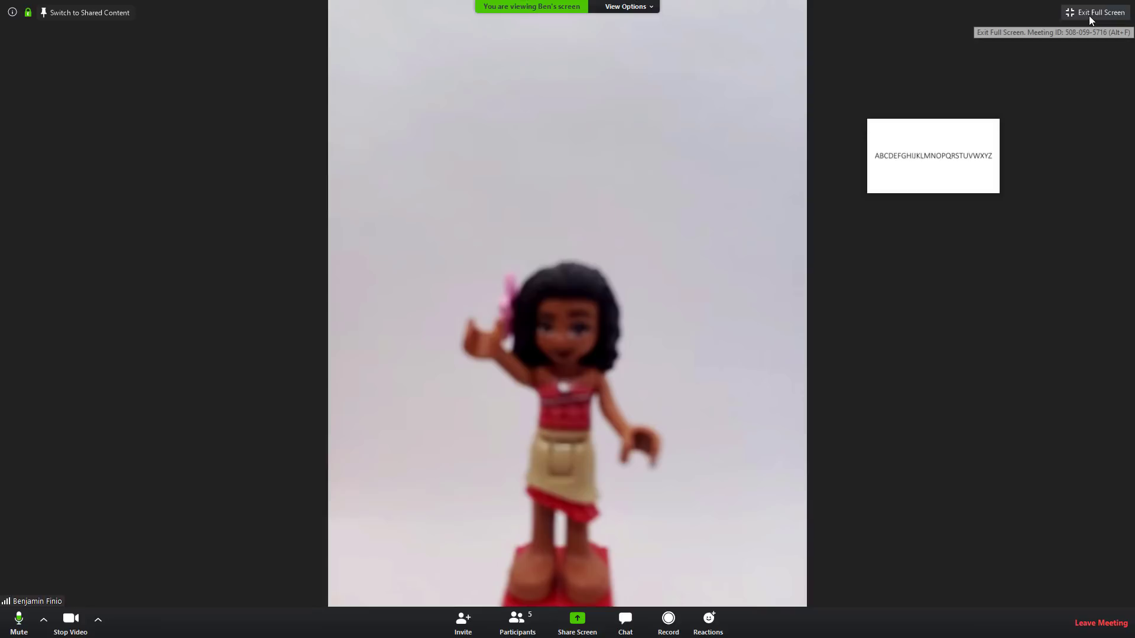
pyautogui.click(90, 13)
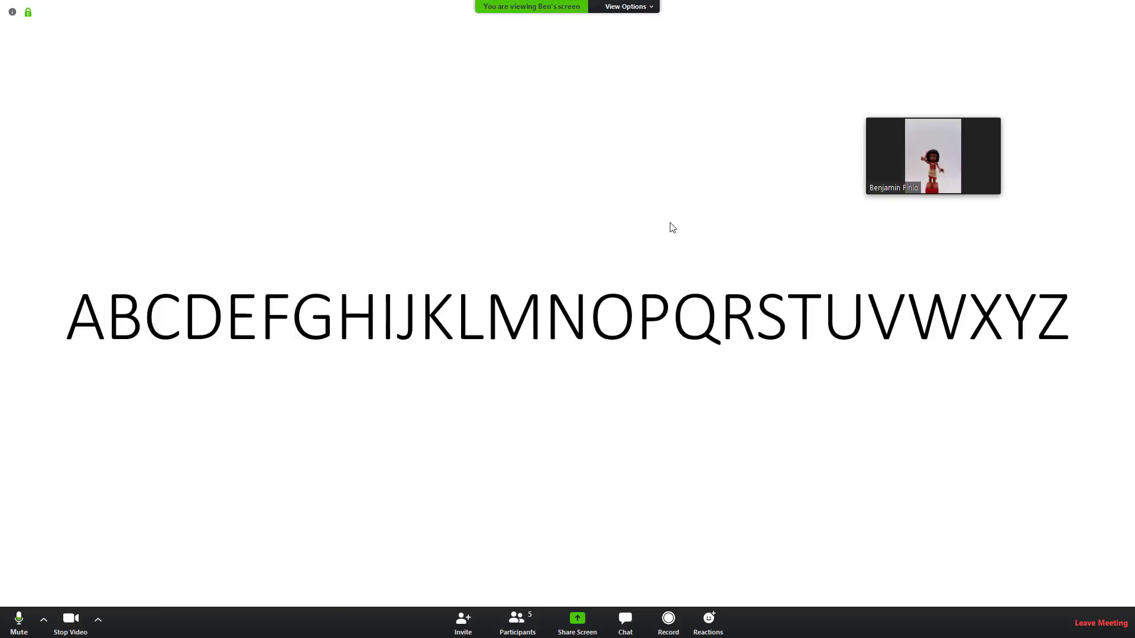
# - Exit full screen to return to the windowed view of the shared screen, and enter full screen again
pyautogui.click(652, 9)
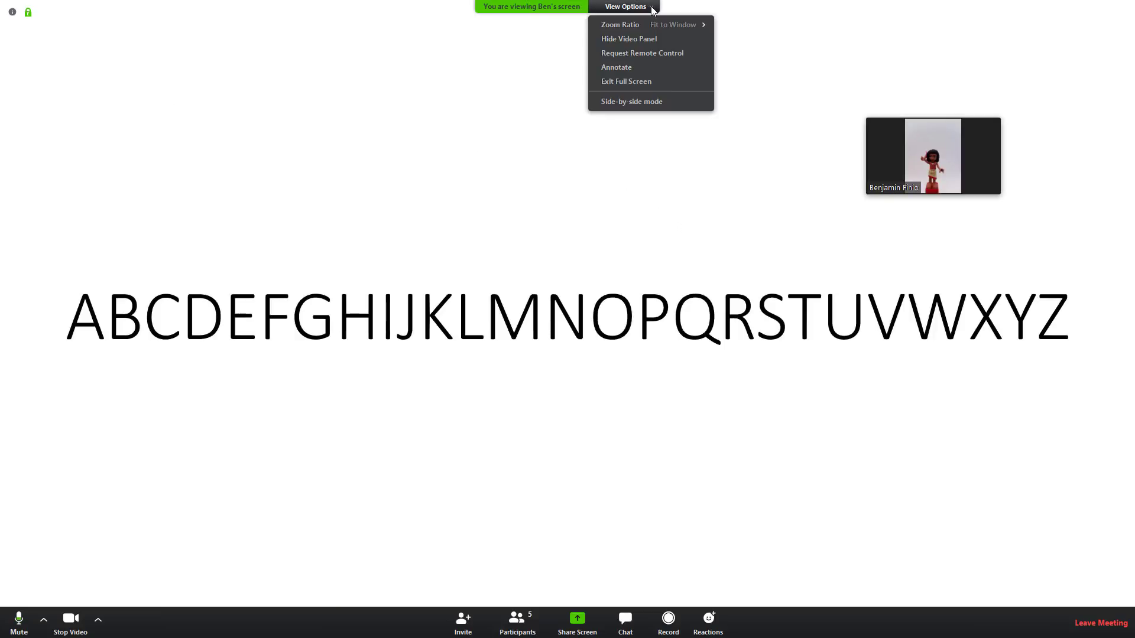
pyautogui.click(644, 83)
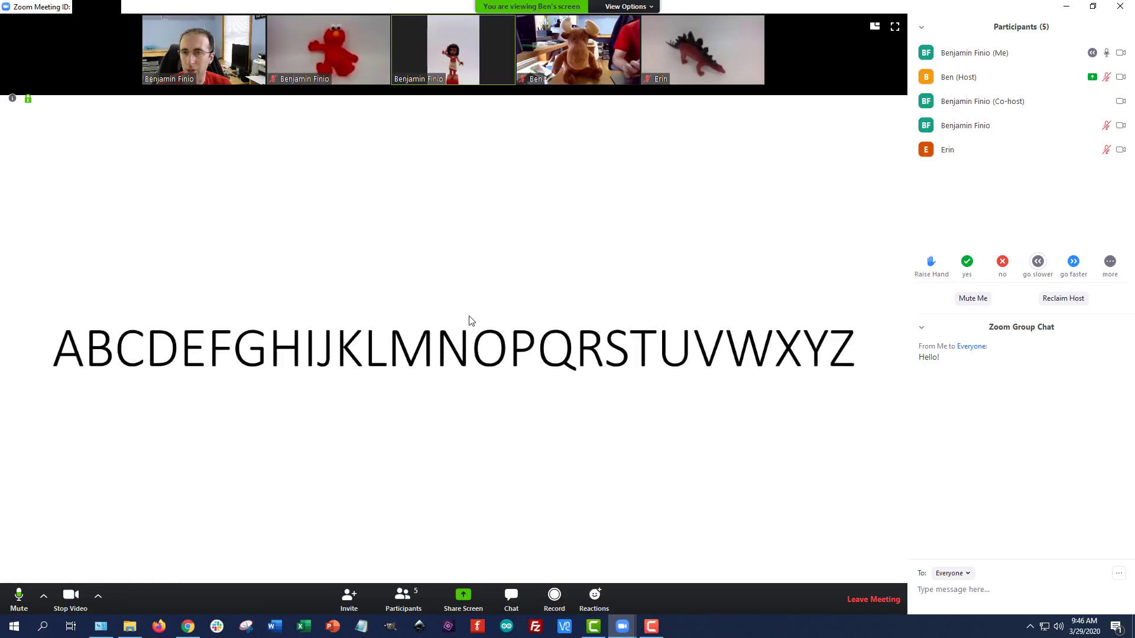
pyautogui.click(874, 28)
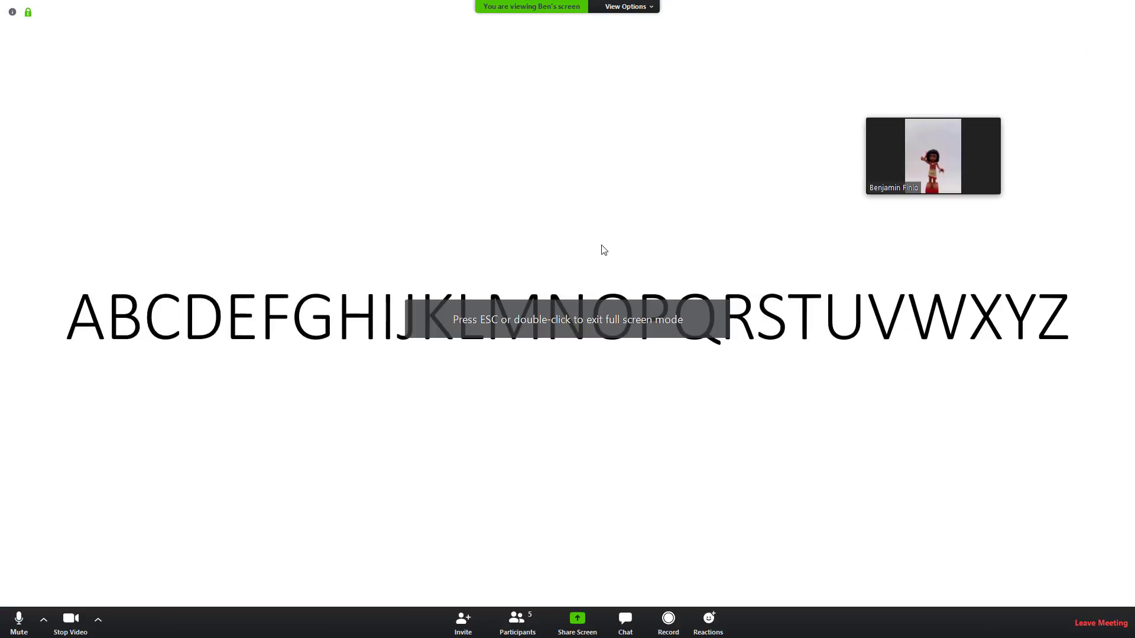
# - Swap the full-screen shared content with the active speaker's video, and swap them back
pyautogui.moveTo(993, 113)
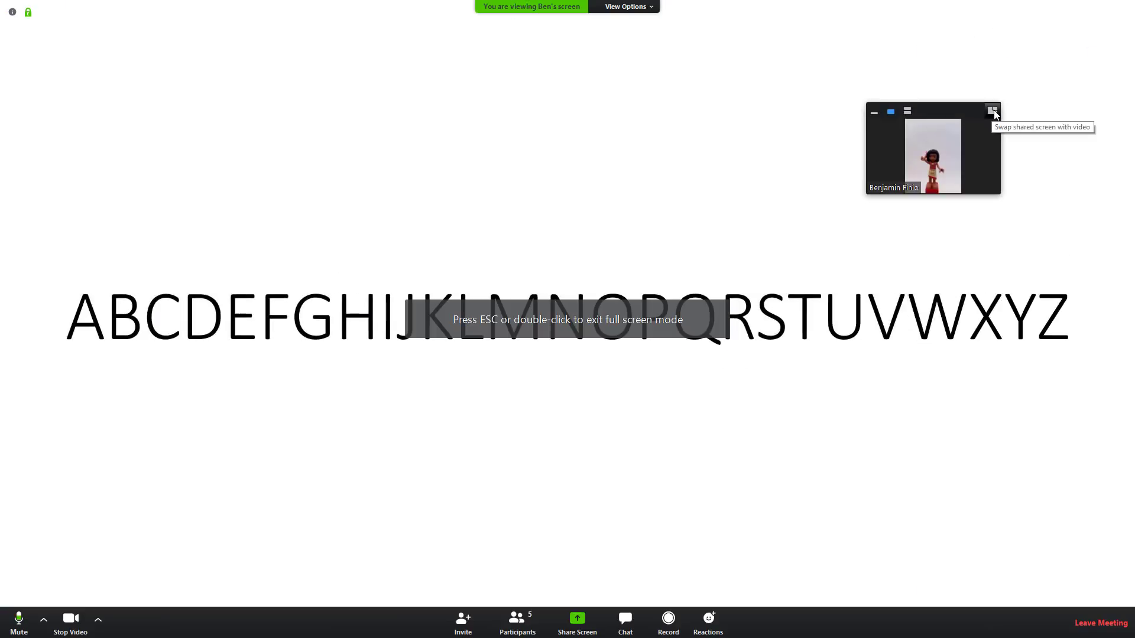
pyautogui.click(993, 111)
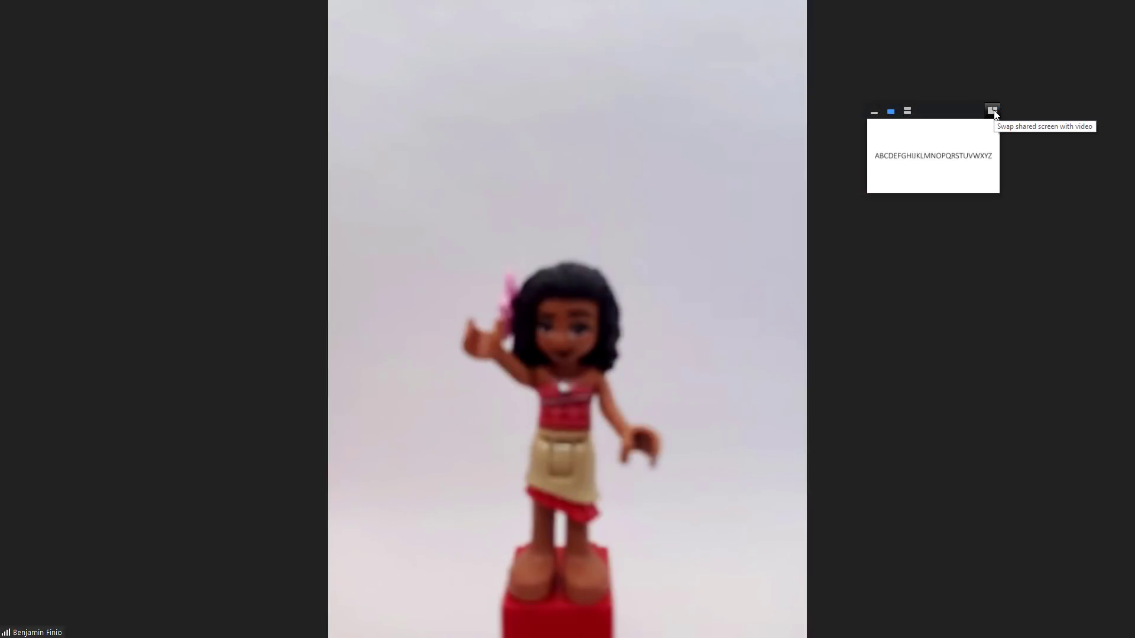
pyautogui.click(993, 111)
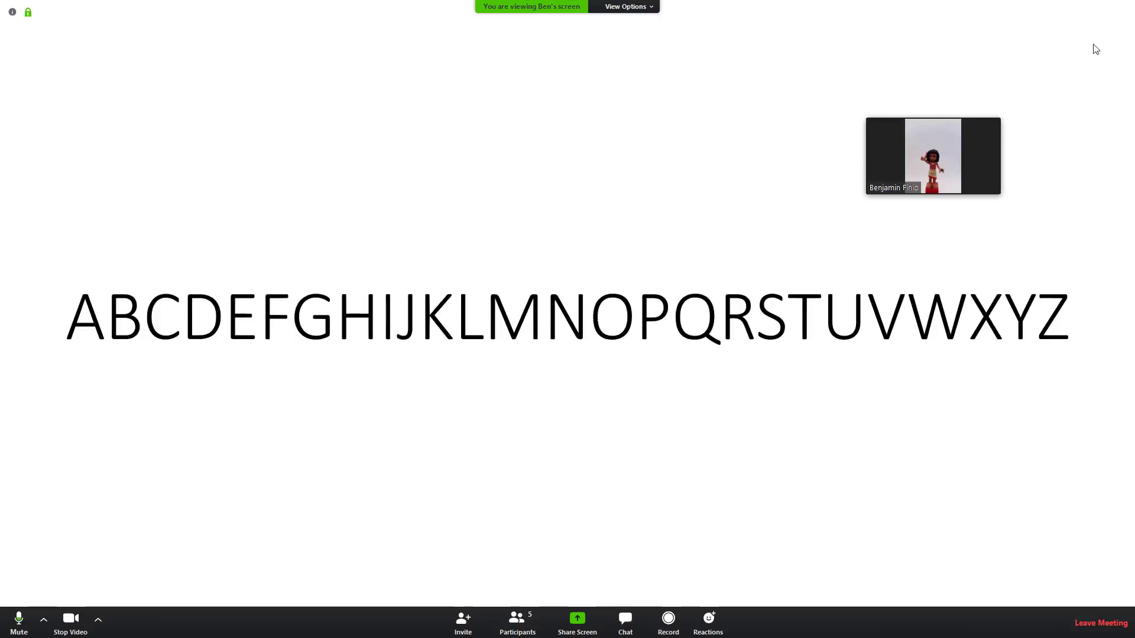
# - Turn on side-by-side mode for the shared screen and move the divider to give the speaker's video more room
pyautogui.click(650, 8)
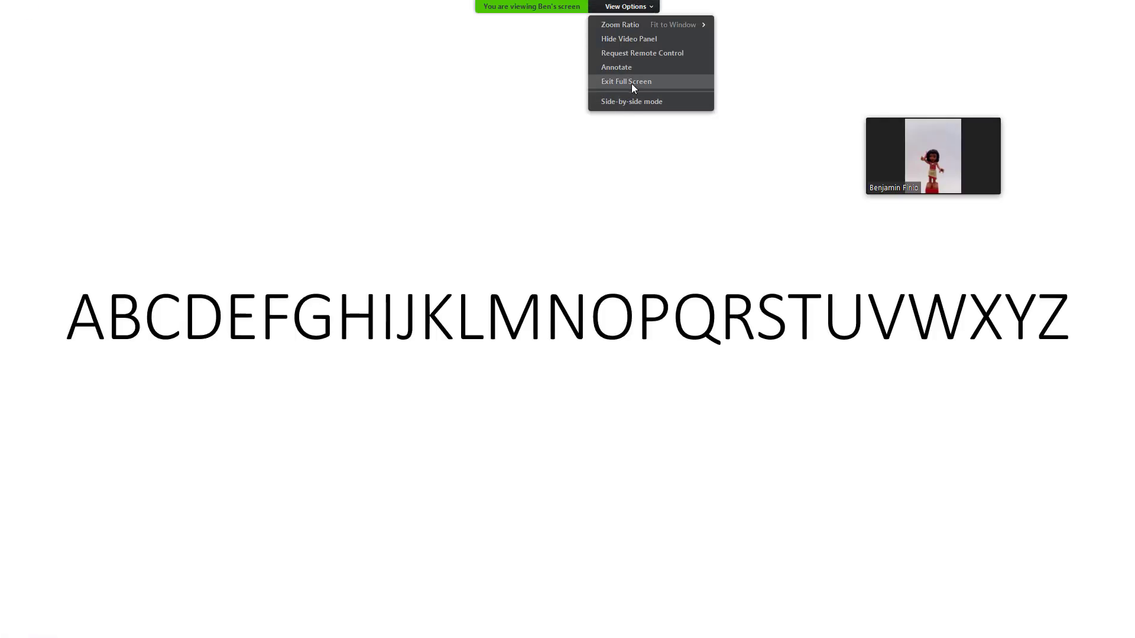
pyautogui.click(633, 102)
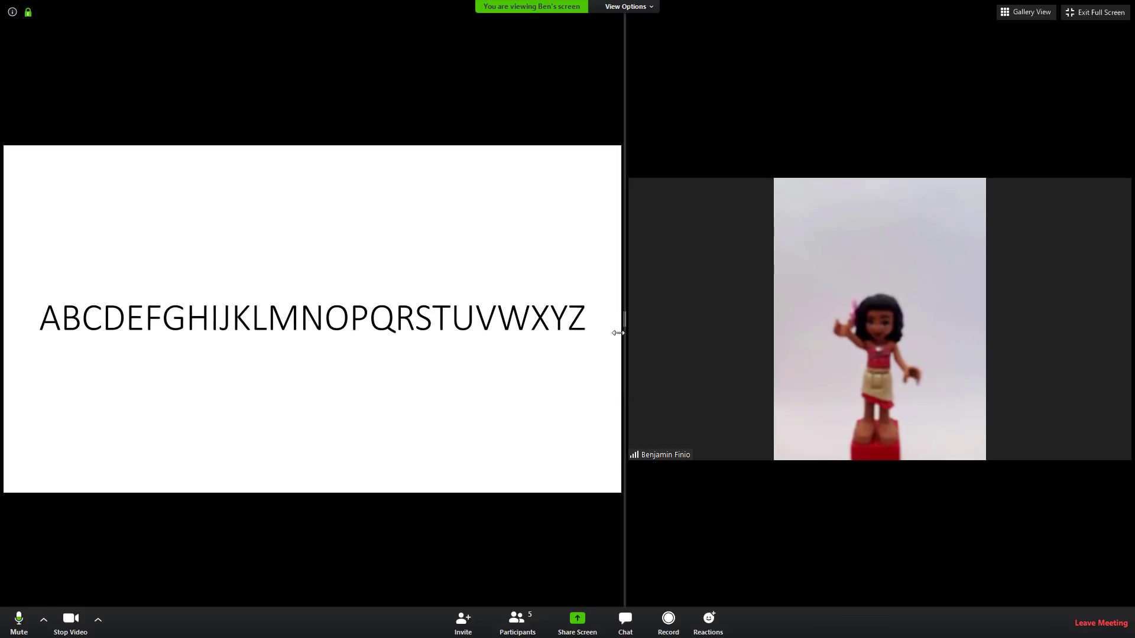
pyautogui.moveTo(624, 317); pyautogui.dragTo(539, 332)
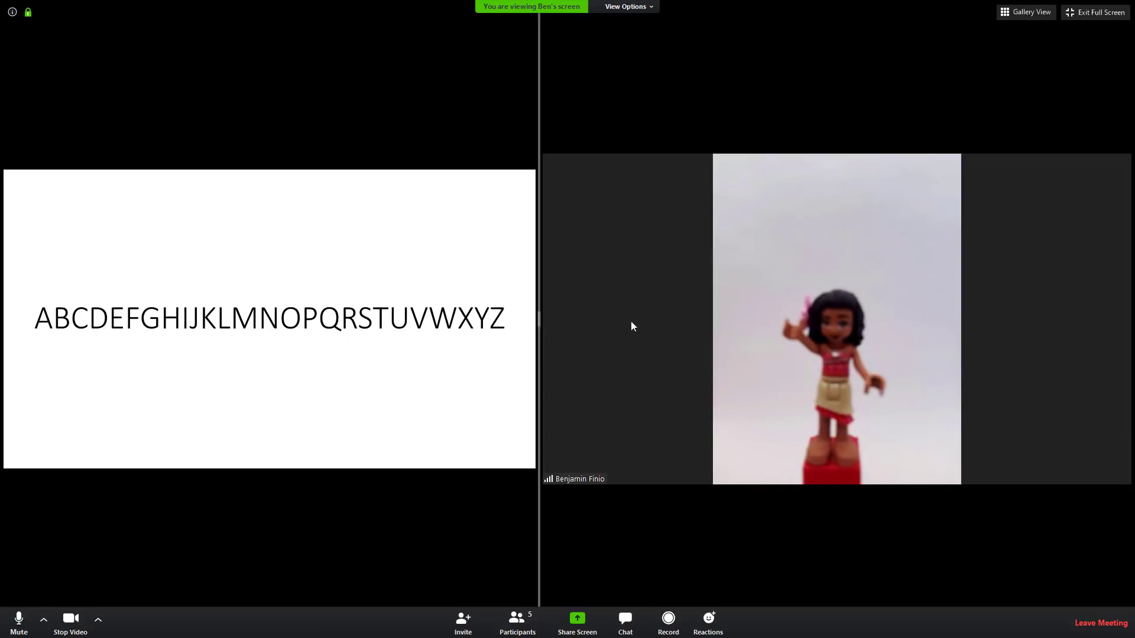